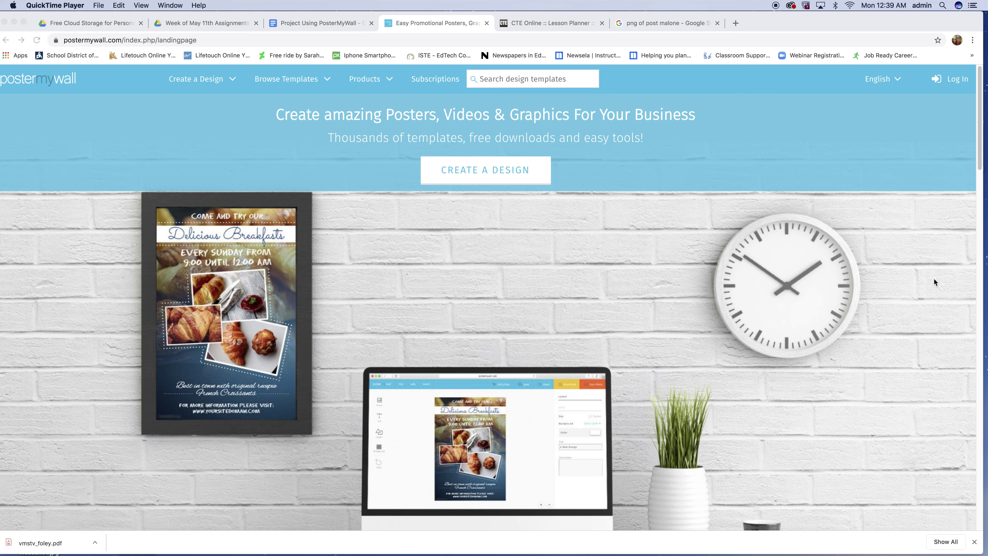
Log in to PosterMyWall with the Google account
{"action": "left_click", "coordinate": [947, 80]}
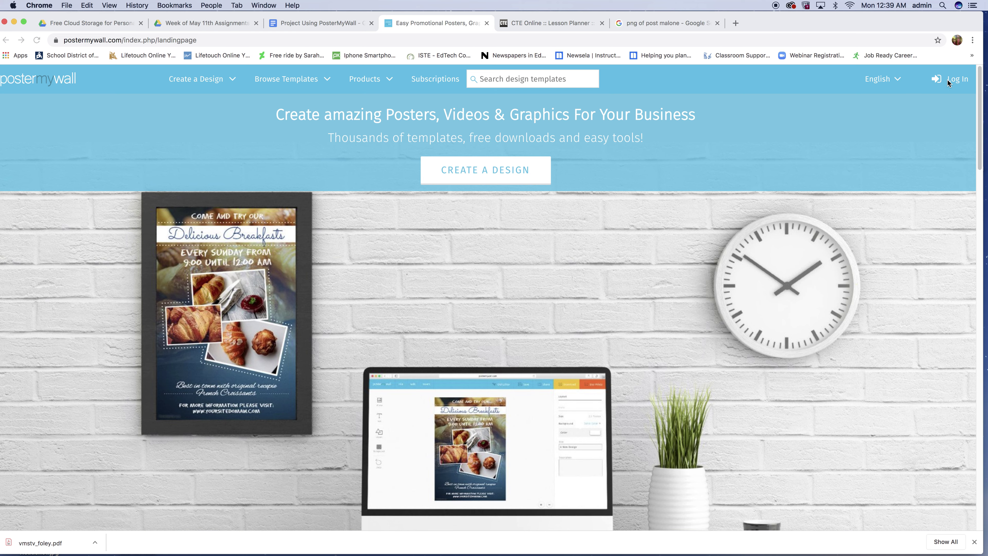
{"action": "left_click", "coordinate": [961, 84]}
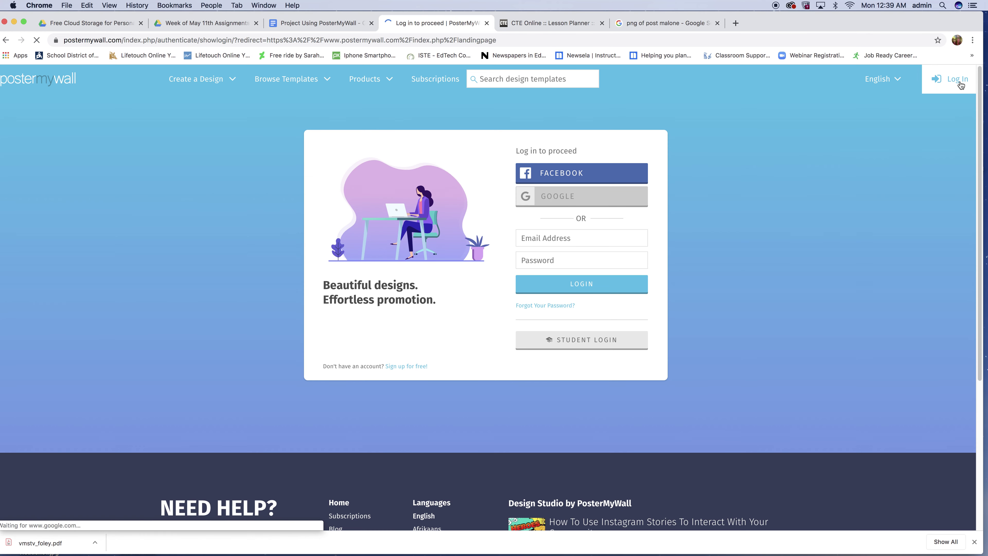
{"action": "left_click", "coordinate": [584, 199]}
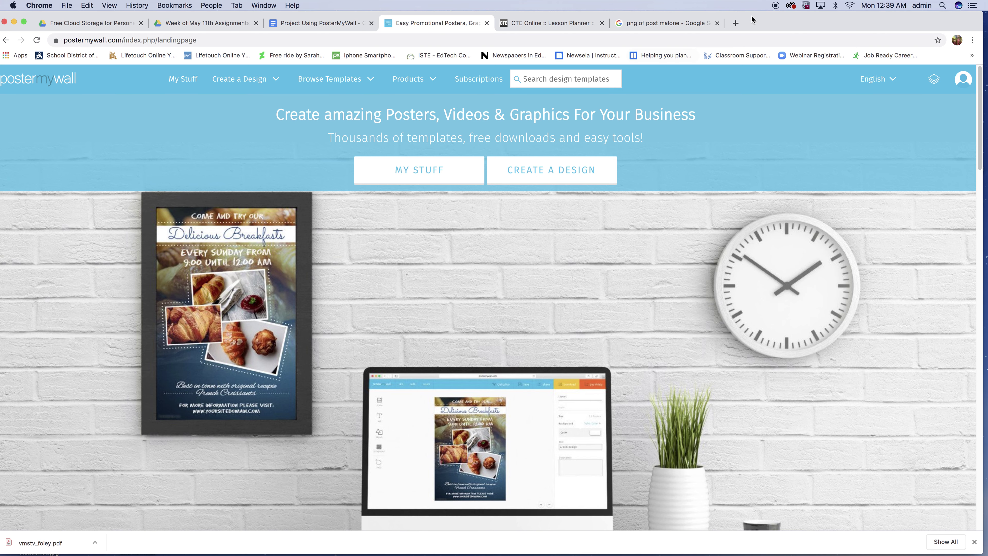
{"action": "left_click_drag", "start_coordinate": [776, 20], "coordinate": [780, 21]}
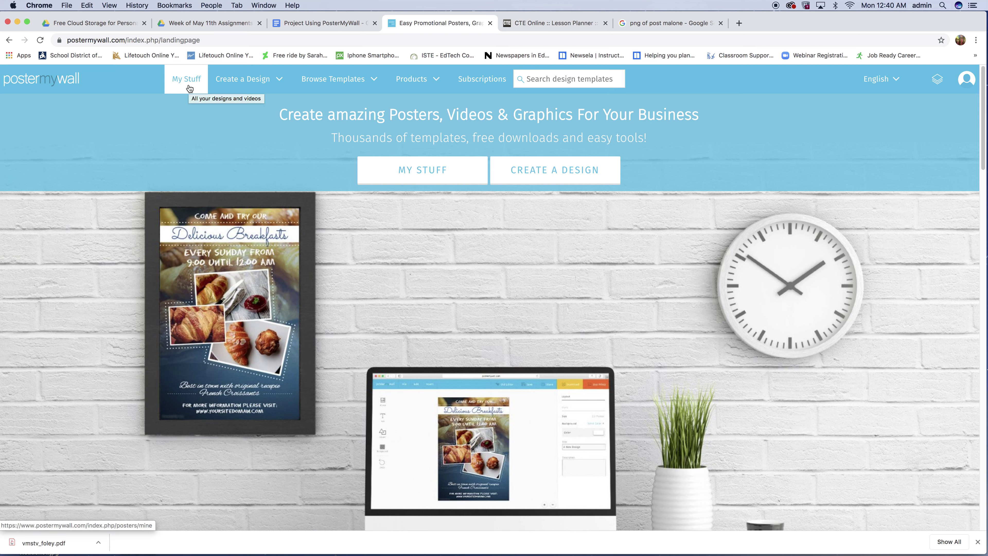
Start a new design and browse the templates in the Concerts and Bands category
{"action": "mouse_move", "coordinate": [351, 92]}
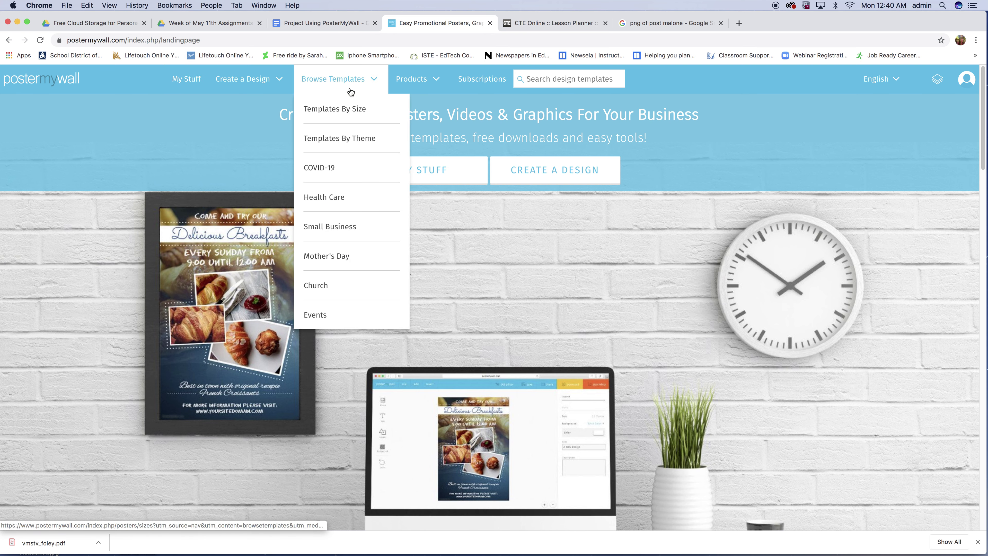
{"action": "mouse_move", "coordinate": [422, 86]}
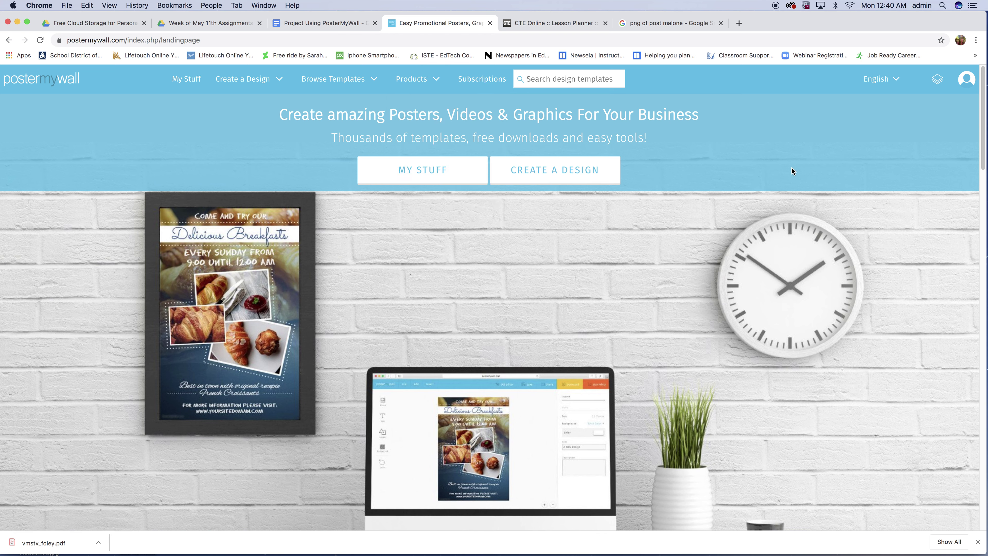
{"action": "left_click", "coordinate": [570, 176]}
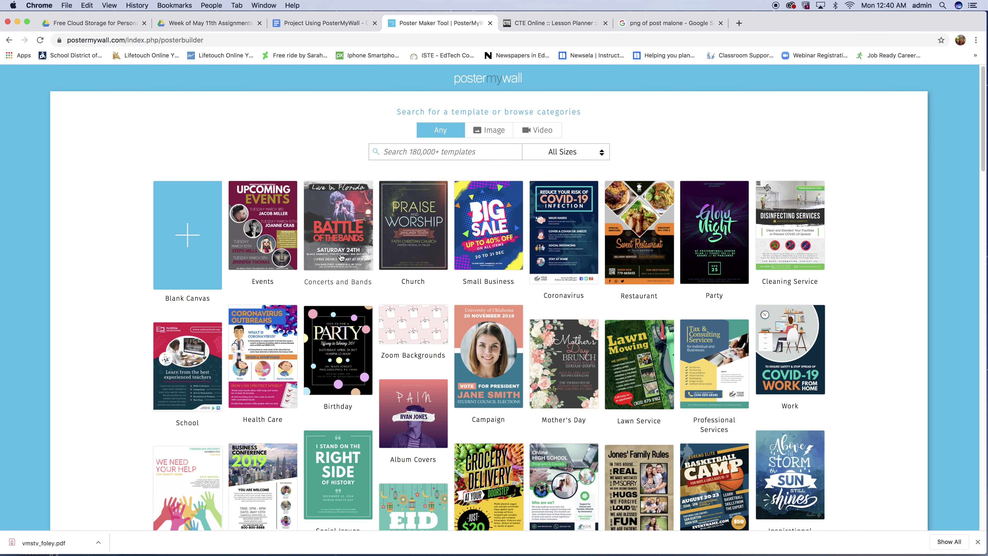
{"action": "left_click", "coordinate": [341, 257]}
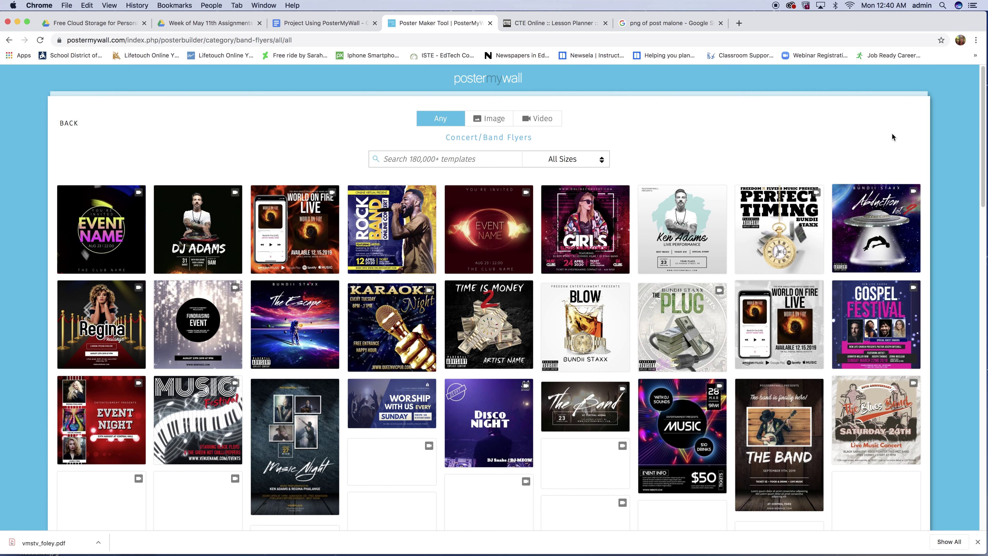
{"action": "left_click_drag", "start_coordinate": [983, 183], "coordinate": [939, 77]}
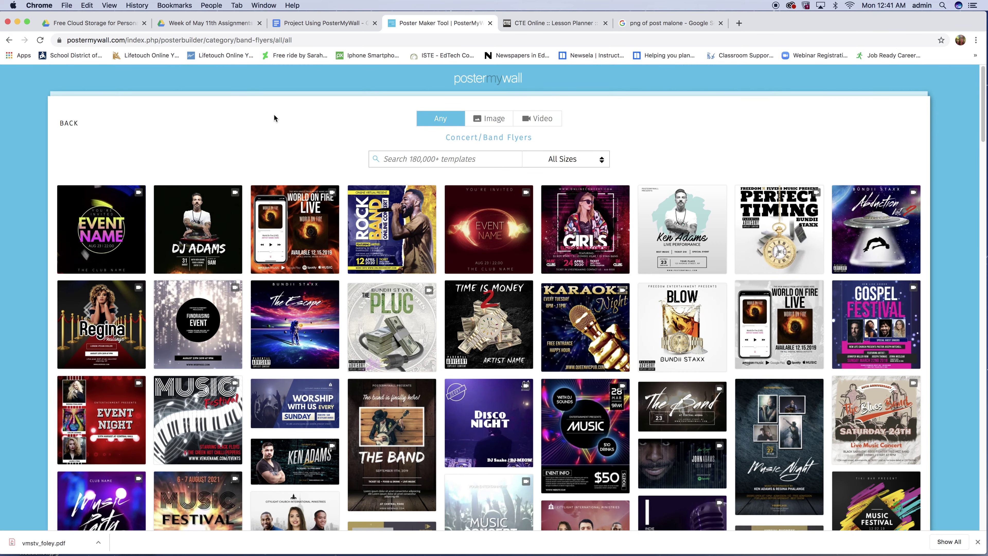
Open the square DJ party video template with the flame background for customizing
{"action": "left_click", "coordinate": [190, 228]}
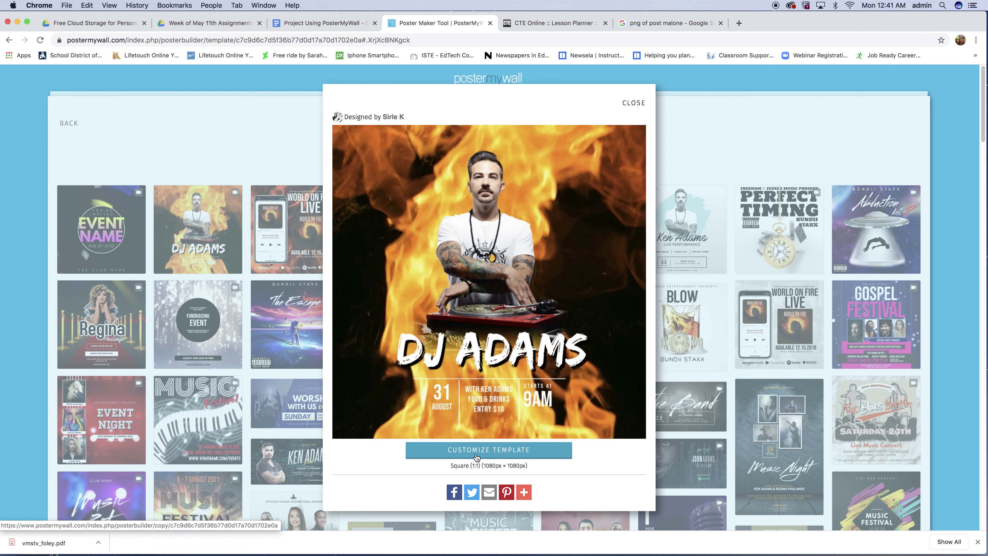
{"action": "left_click", "coordinate": [476, 453]}
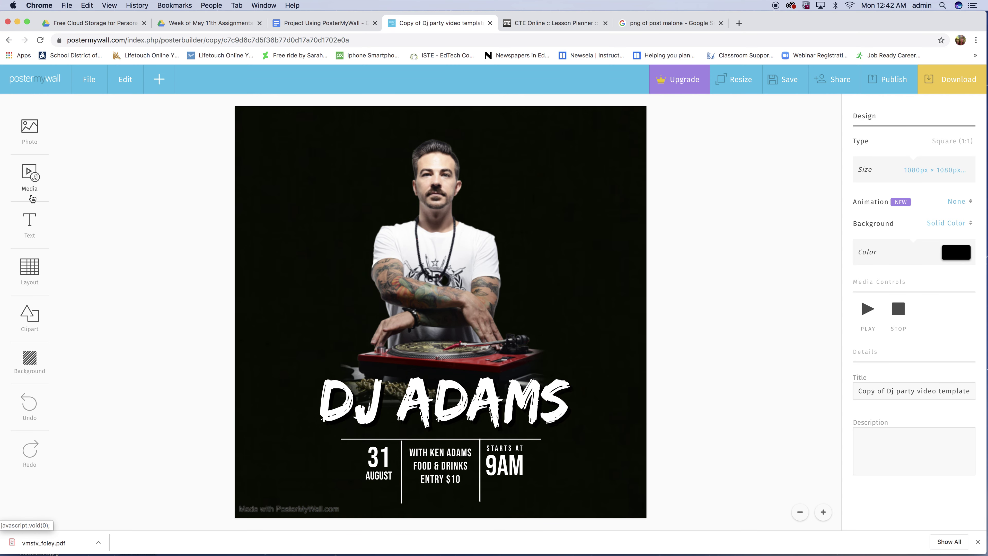
{"action": "left_click", "coordinate": [34, 269]}
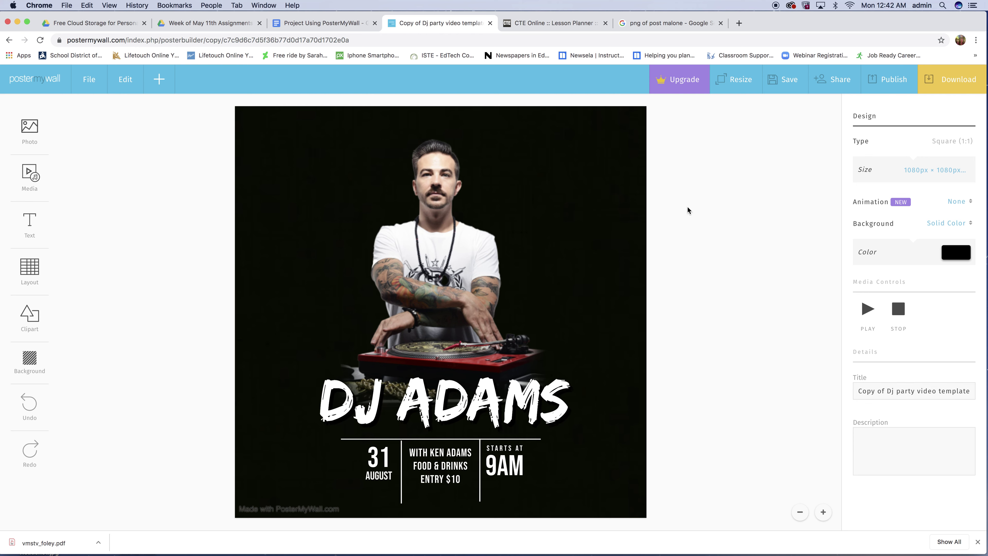
Check the Project Using PosterMyWall instructions document, and replace the poster's DJ photo with the Post Malone portrait from My Photos
{"action": "left_click", "coordinate": [426, 275]}
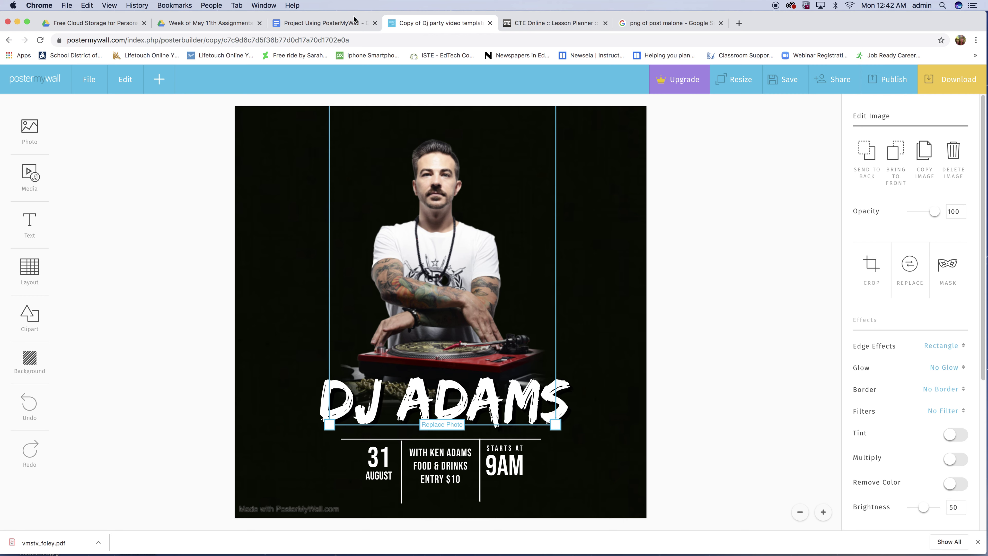
{"action": "left_click", "coordinate": [330, 24]}
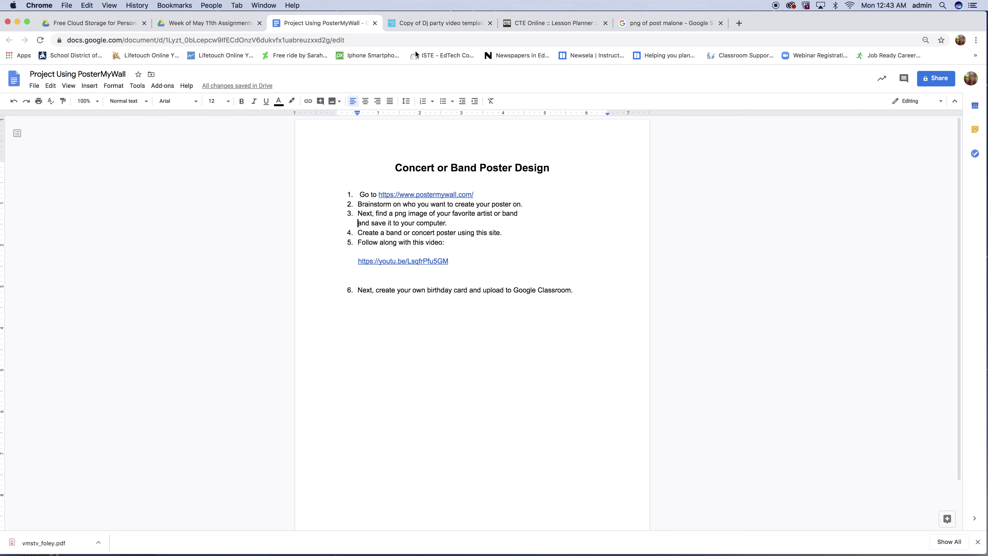
{"action": "left_click", "coordinate": [417, 23]}
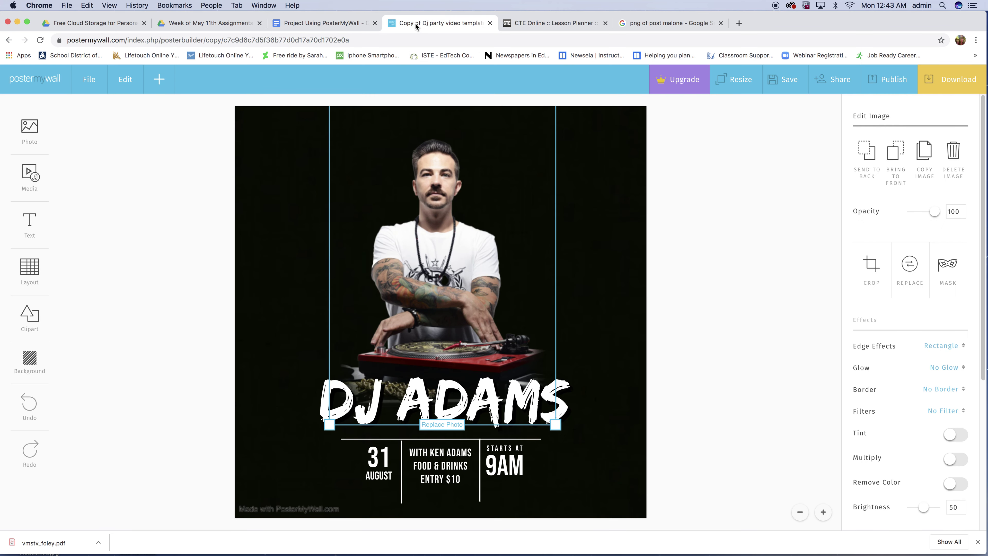
{"action": "left_click", "coordinate": [439, 425]}
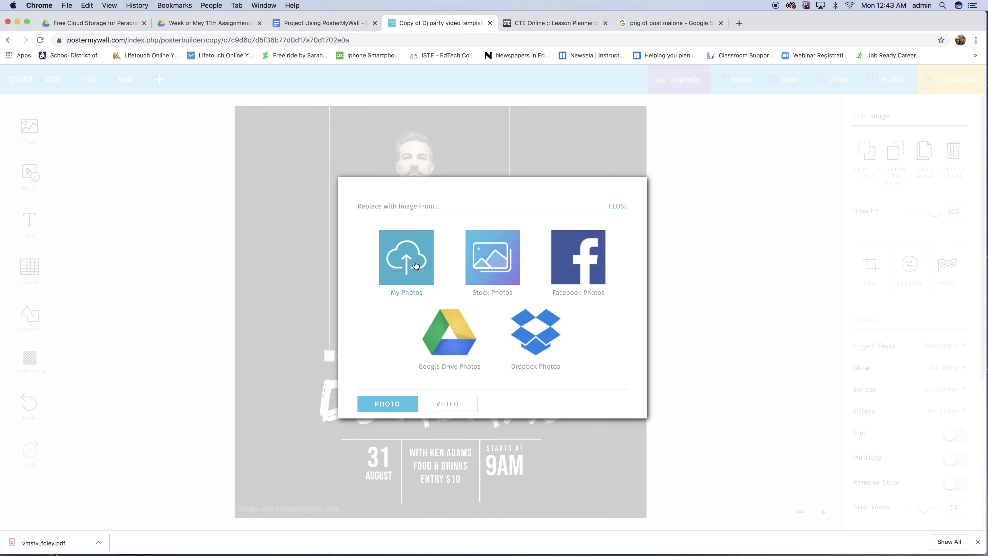
{"action": "left_click", "coordinate": [400, 274]}
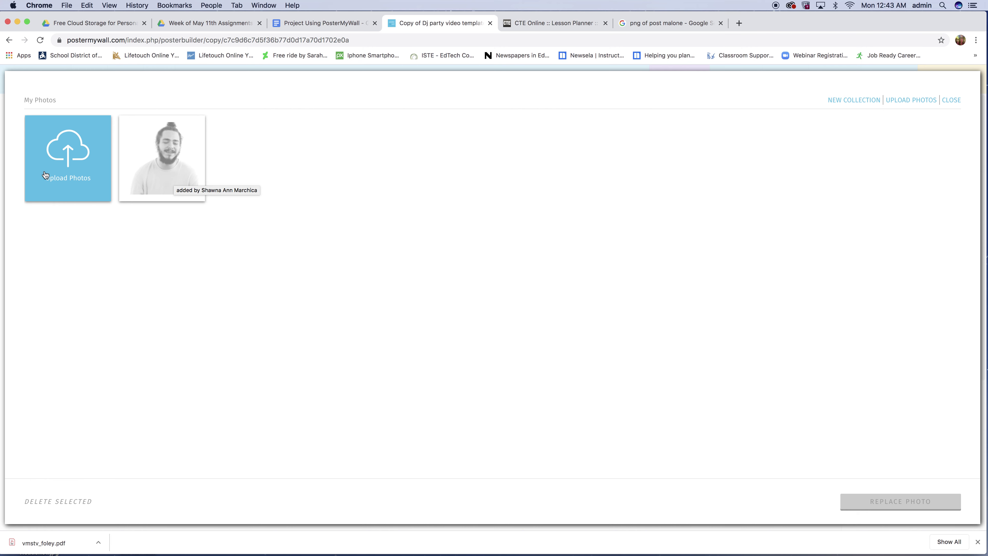
{"action": "left_click", "coordinate": [69, 188]}
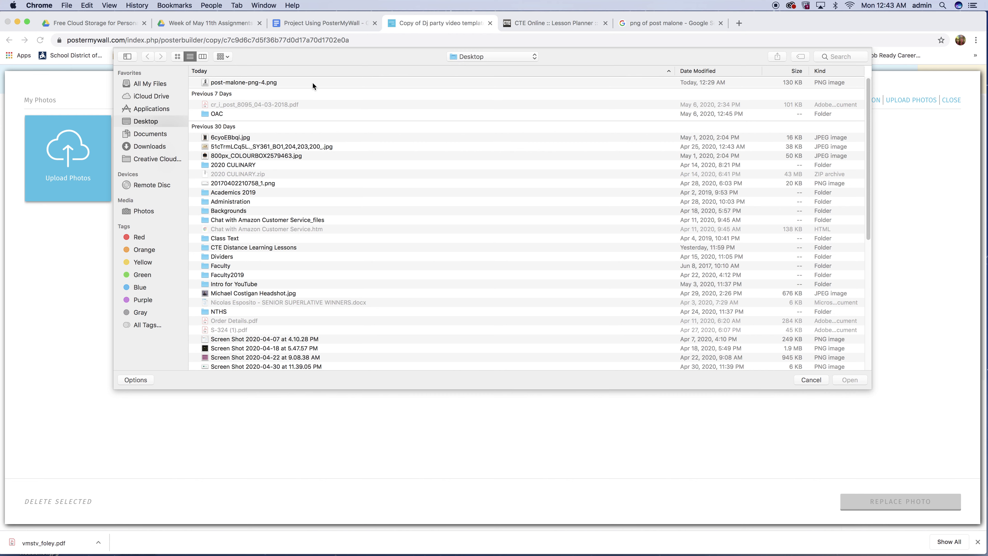
{"action": "left_click", "coordinate": [811, 380]}
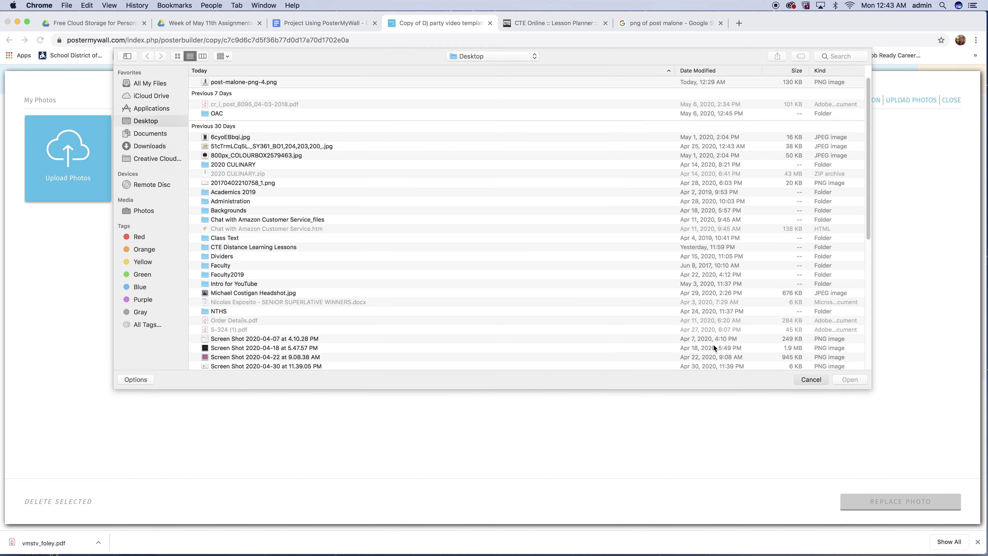
{"action": "left_click", "coordinate": [165, 158]}
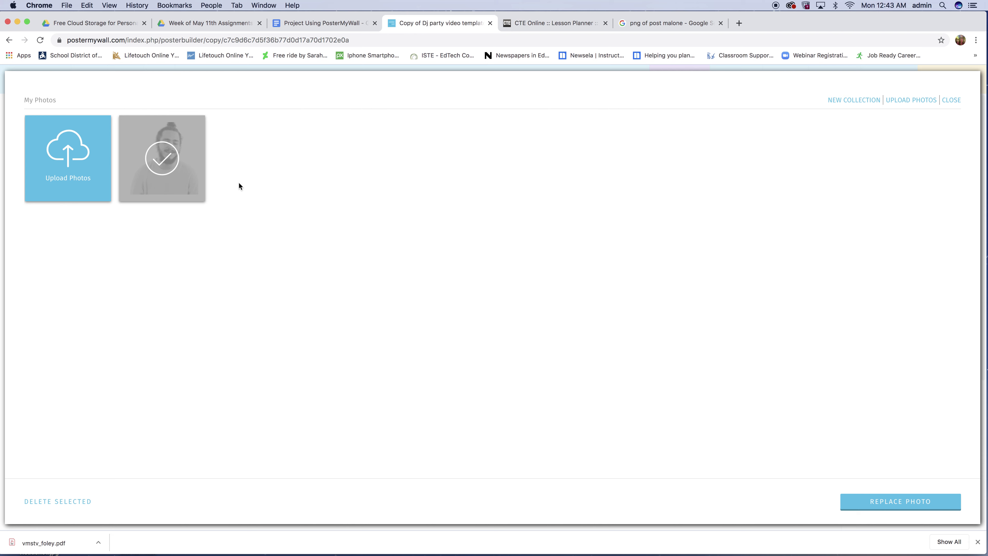
{"action": "left_click", "coordinate": [878, 506]}
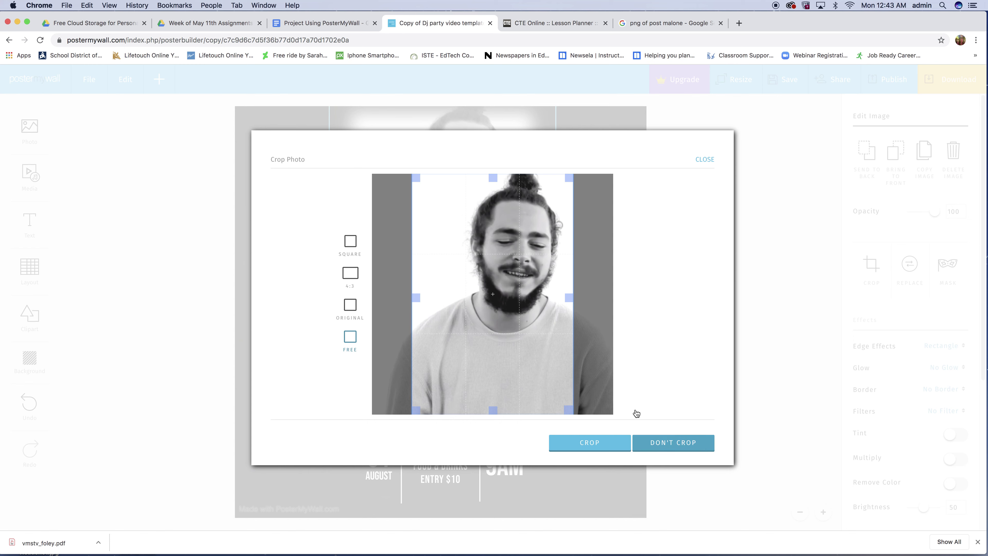
Try the Square, 4:3, Original and Free crop shapes on the portrait, moving the 4:3 frame up over the head
{"action": "left_click", "coordinate": [351, 246]}
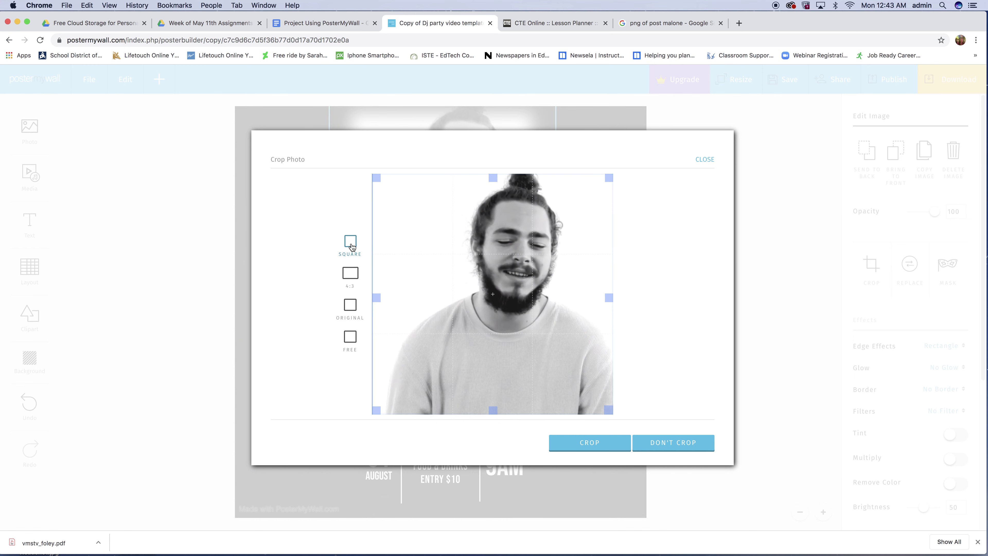
{"action": "left_click", "coordinate": [354, 278]}
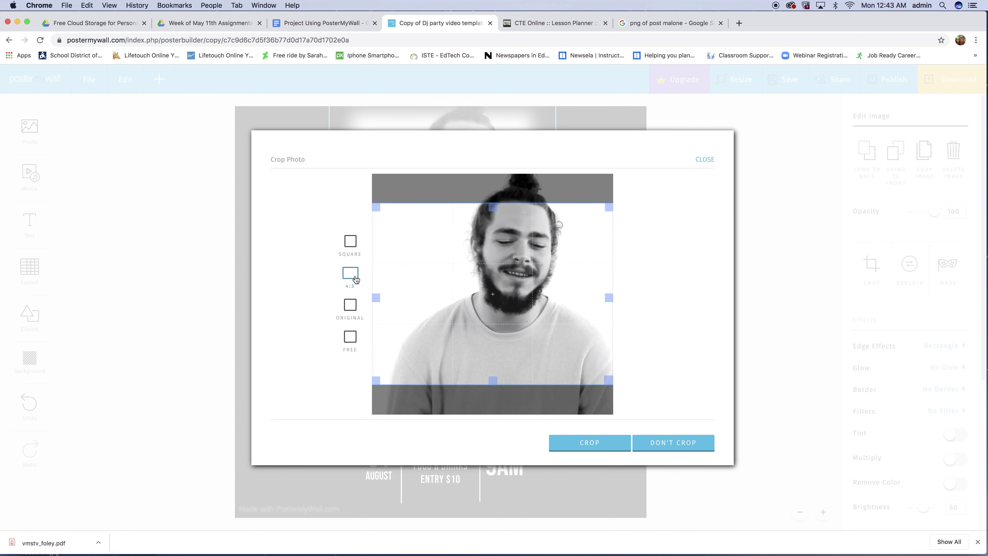
{"action": "left_click_drag", "start_coordinate": [489, 302], "coordinate": [494, 273]}
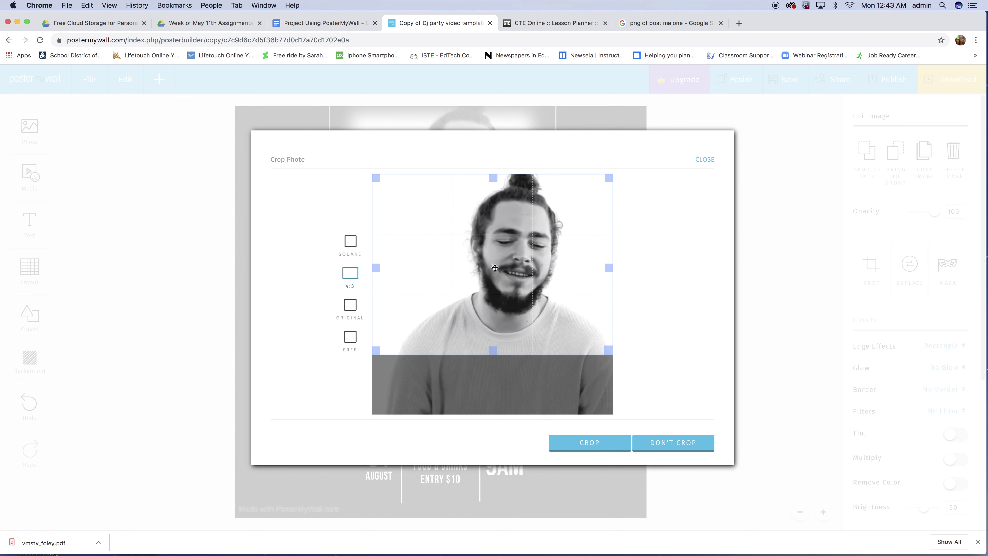
{"action": "left_click", "coordinate": [353, 307]}
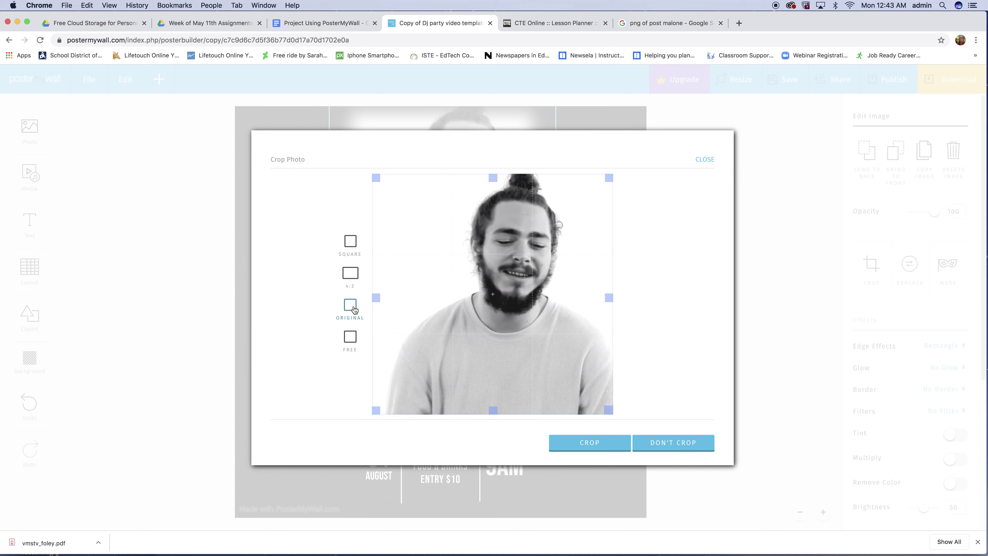
{"action": "left_click", "coordinate": [350, 338]}
{"action": "left_click", "coordinate": [348, 307]}
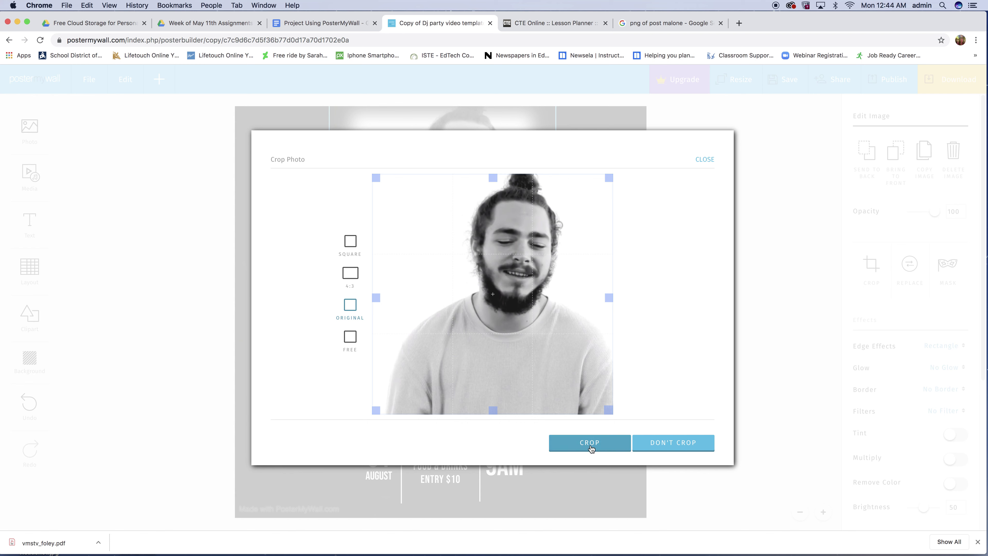
{"action": "left_click", "coordinate": [347, 277]}
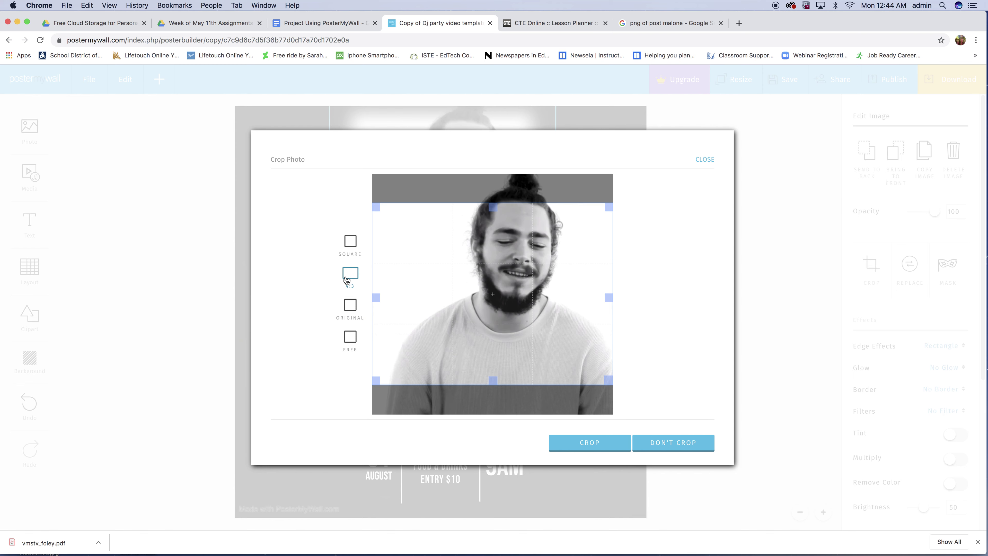
{"action": "left_click_drag", "start_coordinate": [472, 304], "coordinate": [481, 262]}
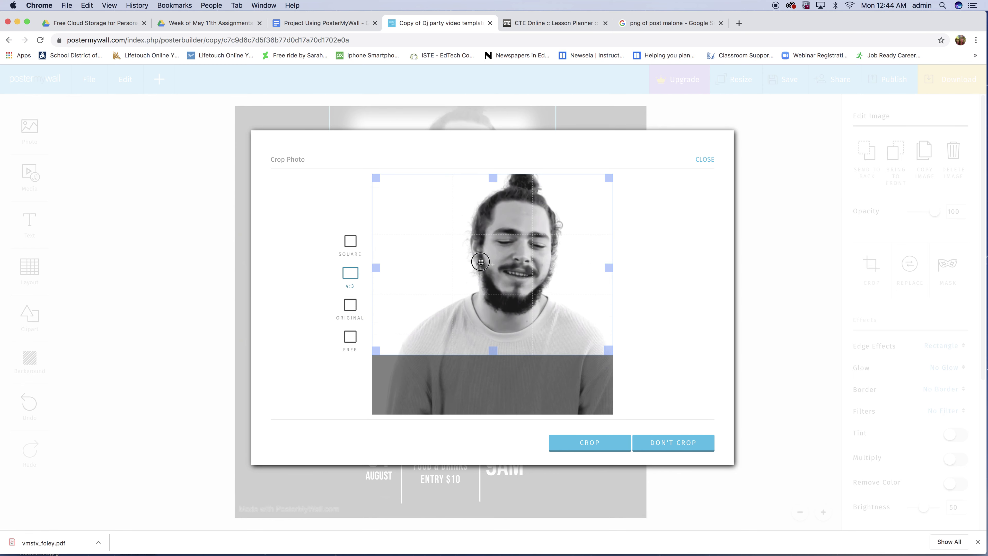
Crop the portrait with the Free shape, keeping the whole image in the frame
{"action": "left_click", "coordinate": [352, 338]}
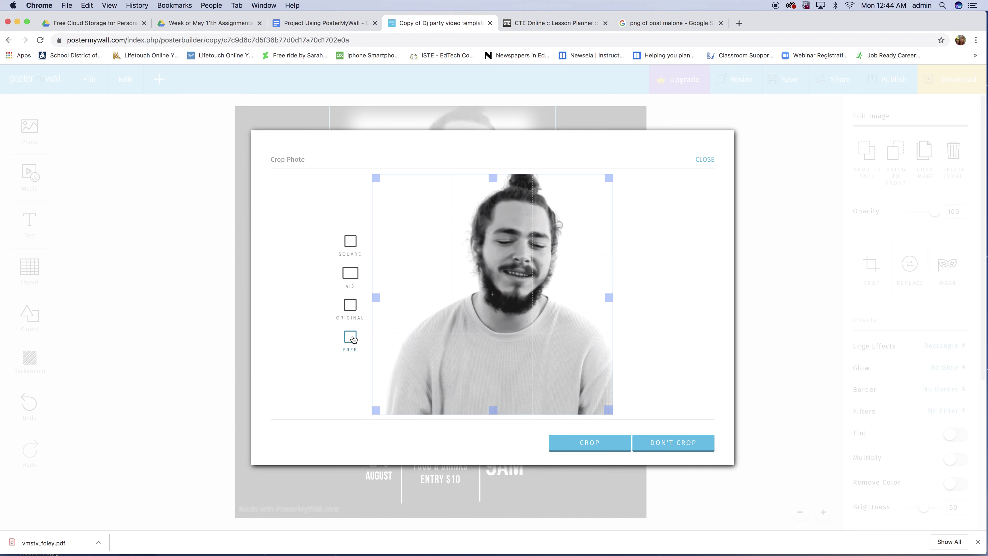
{"action": "left_click", "coordinate": [590, 443]}
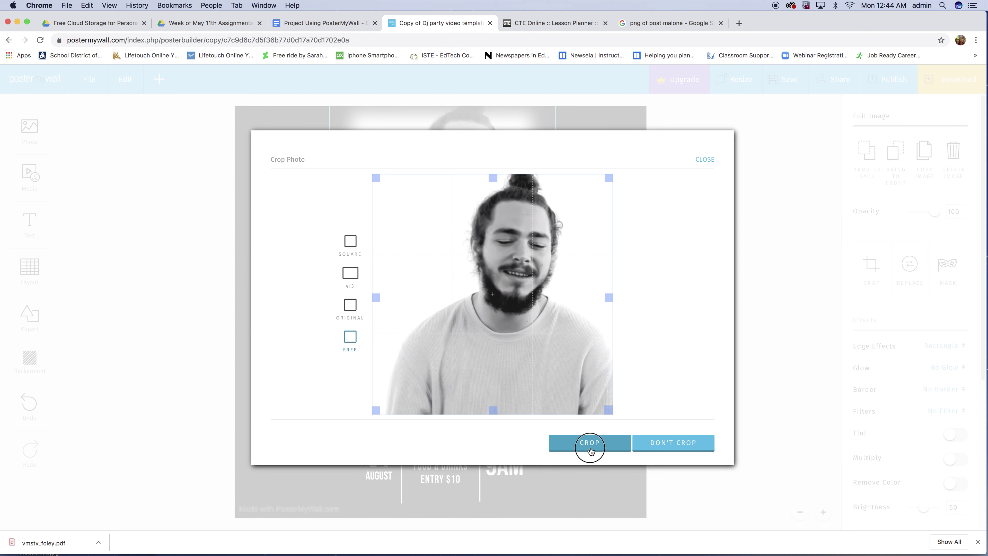
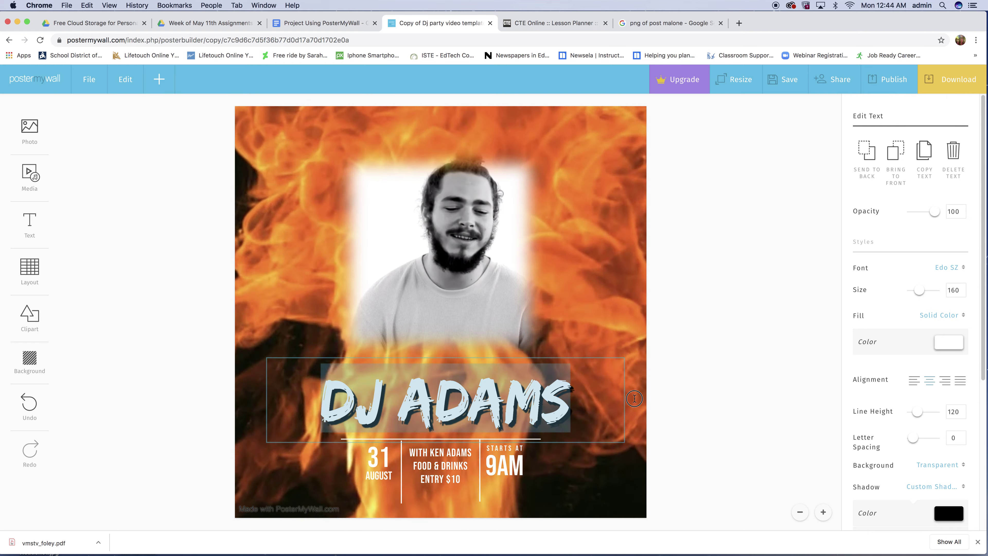
Replace the poster's headline with "POST MALONE" and reduce its font size to 156 so it fits on one line
{"action": "type", "text": "POST"}
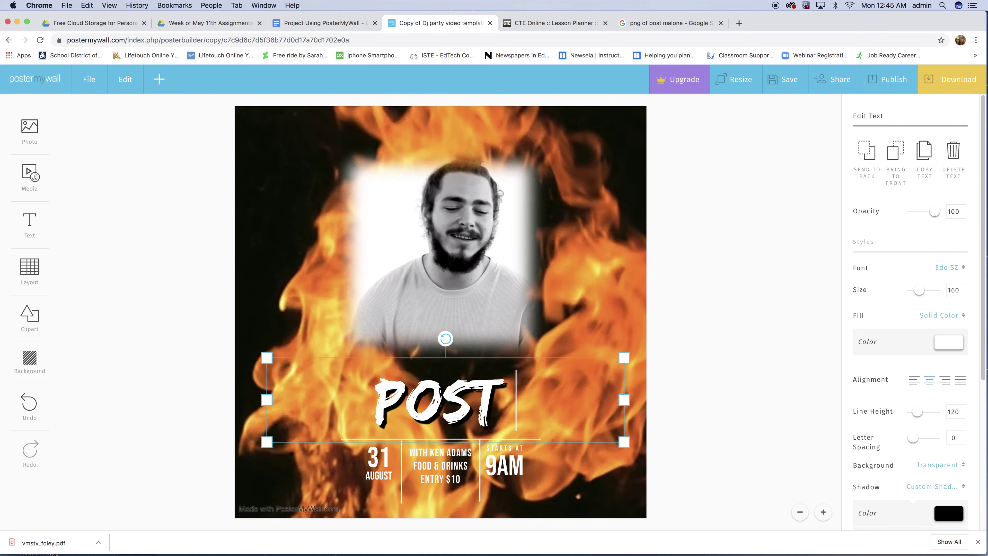
{"action": "type", "text": " MALONE"}
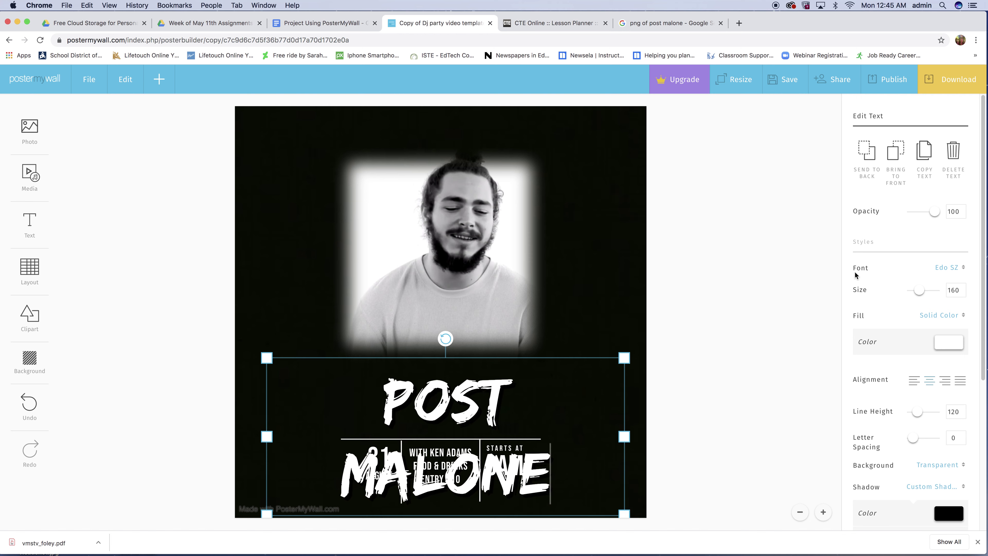
{"action": "left_click", "coordinate": [963, 293]}
{"action": "left_click", "coordinate": [963, 293]}
{"action": "left_click", "coordinate": [962, 294]}
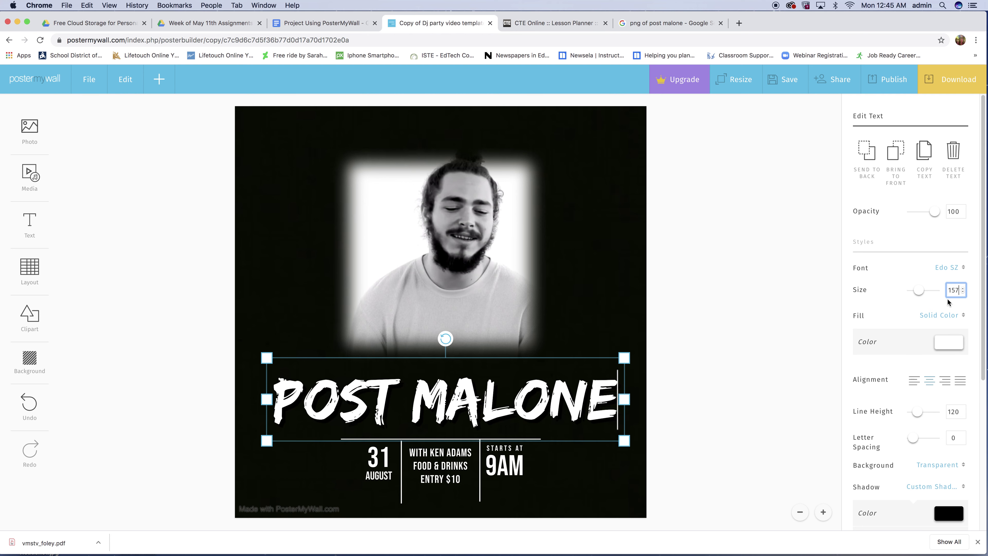
{"action": "left_click", "coordinate": [963, 293]}
{"action": "left_click", "coordinate": [963, 293]}
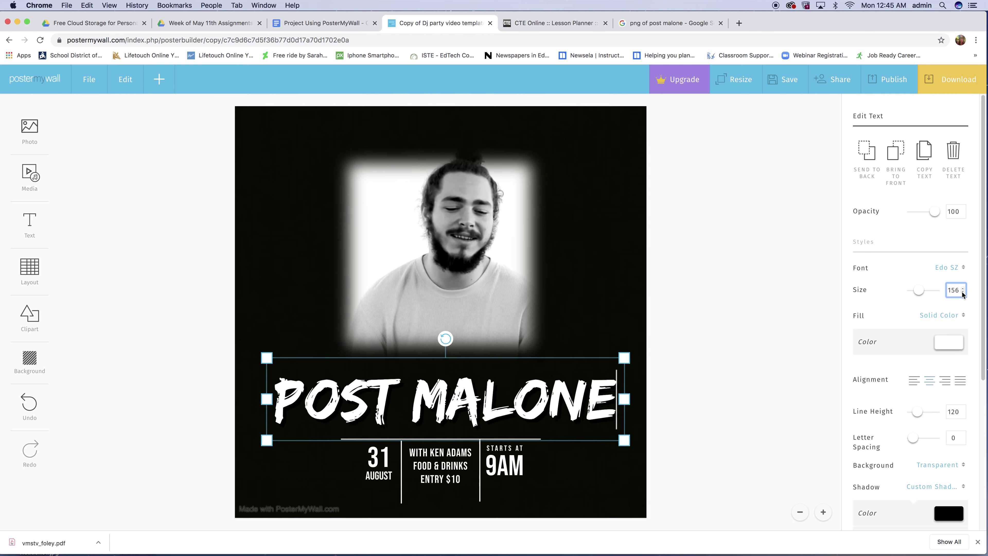
Set the POST MALONE headline's font size to 155
{"action": "left_click", "coordinate": [963, 293]}
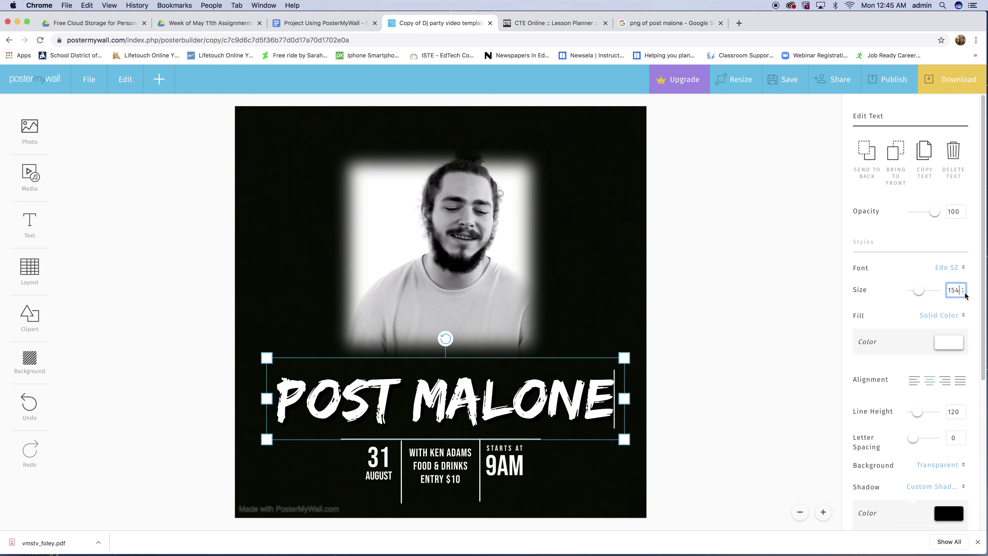
{"action": "left_click", "coordinate": [964, 289]}
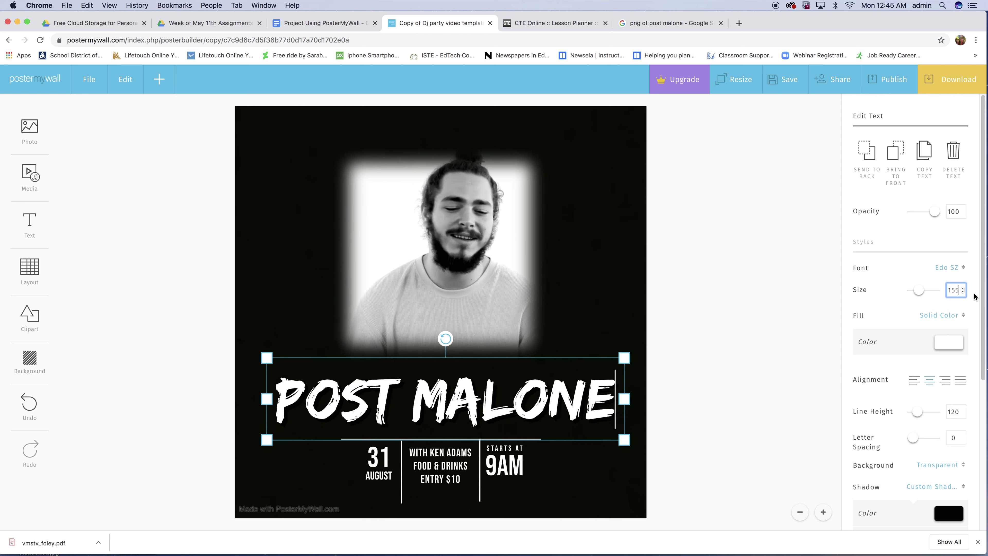
Try the Eraser font on the POST MALONE headline, and undo the font change
{"action": "left_click", "coordinate": [957, 269]}
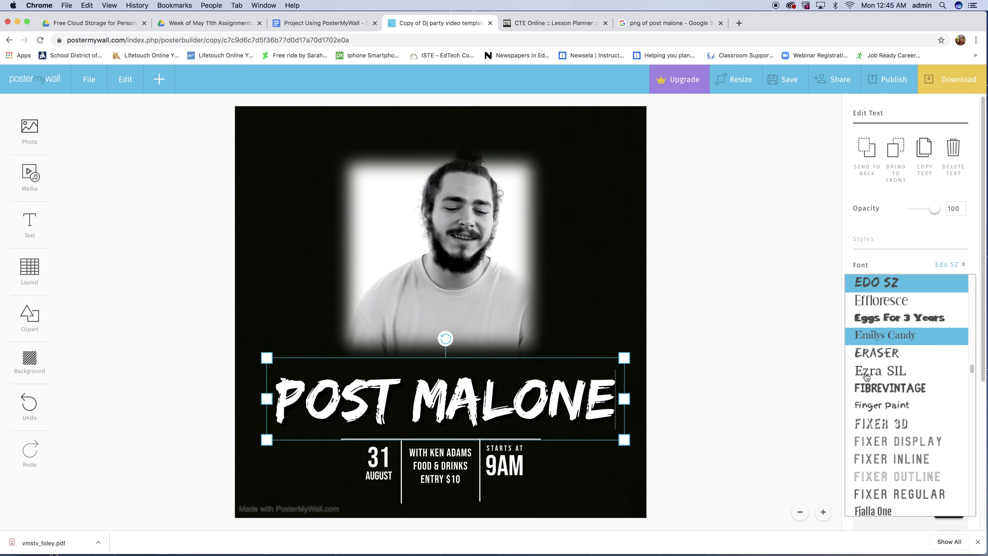
{"action": "left_click", "coordinate": [866, 352]}
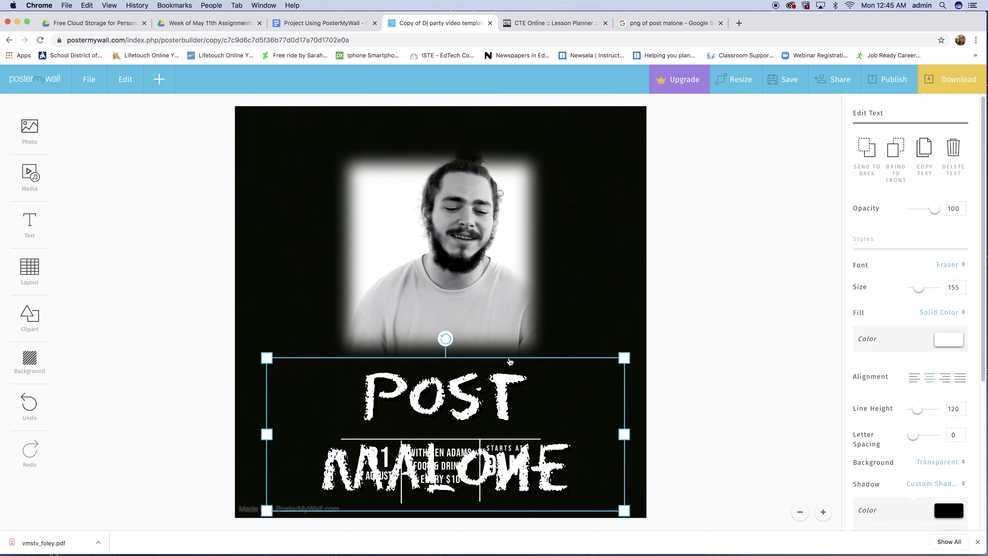
{"action": "left_click", "coordinate": [31, 405]}
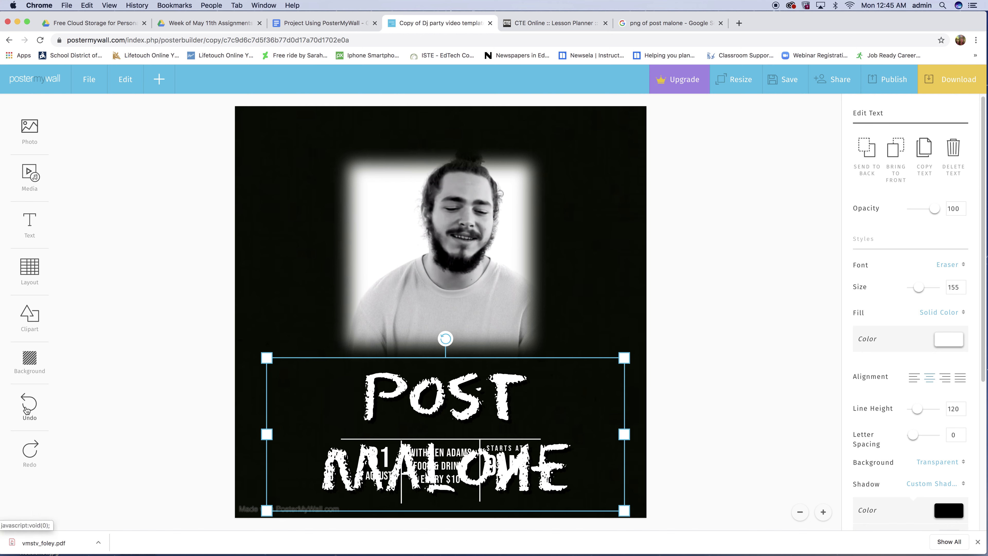
{"action": "left_click", "coordinate": [32, 410]}
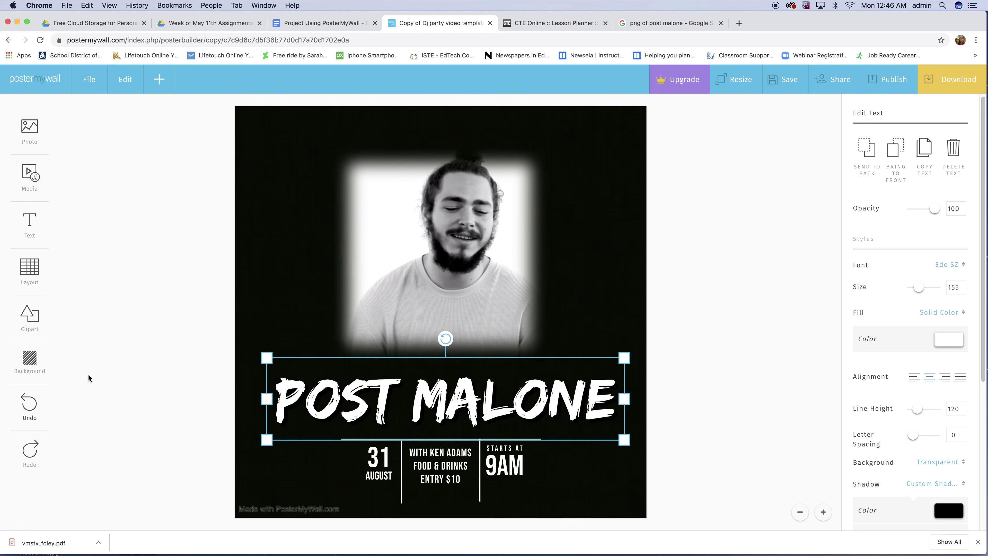
Replace the day number in the poster's date block with "04"
{"action": "left_click", "coordinate": [375, 456]}
{"action": "double_click", "coordinate": [375, 455]}
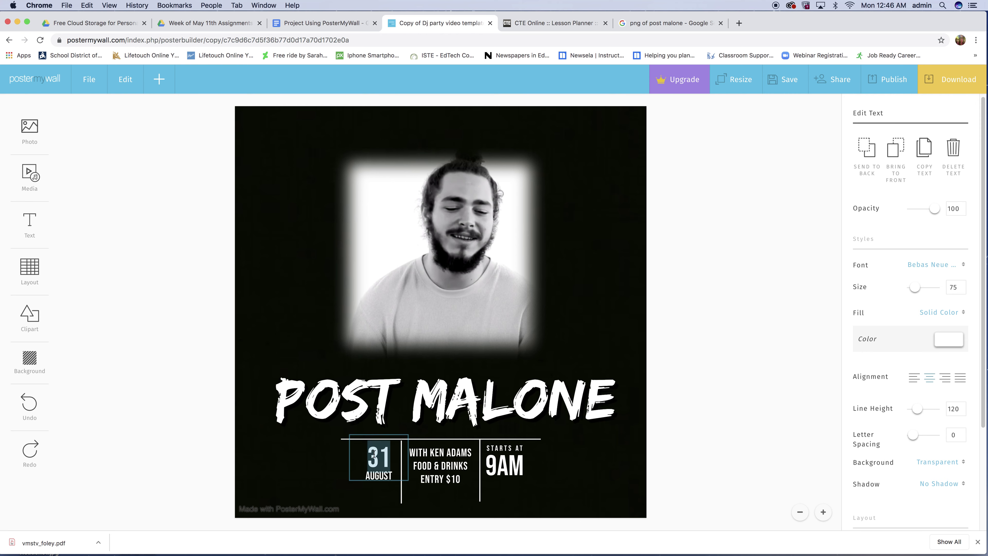
{"action": "left_click", "coordinate": [375, 452]}
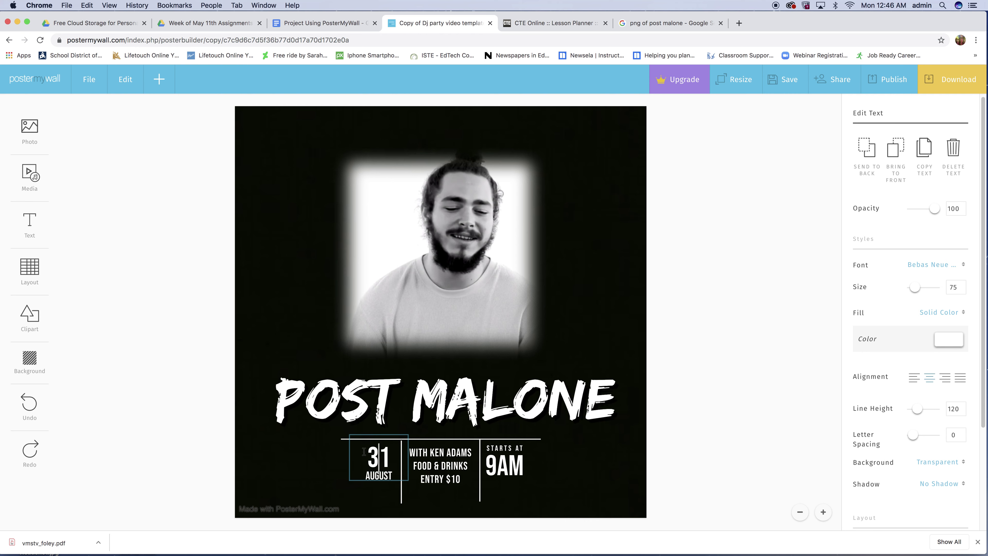
{"action": "left_click", "coordinate": [364, 452]}
{"action": "left_click_drag", "start_coordinate": [370, 450], "coordinate": [386, 451]}
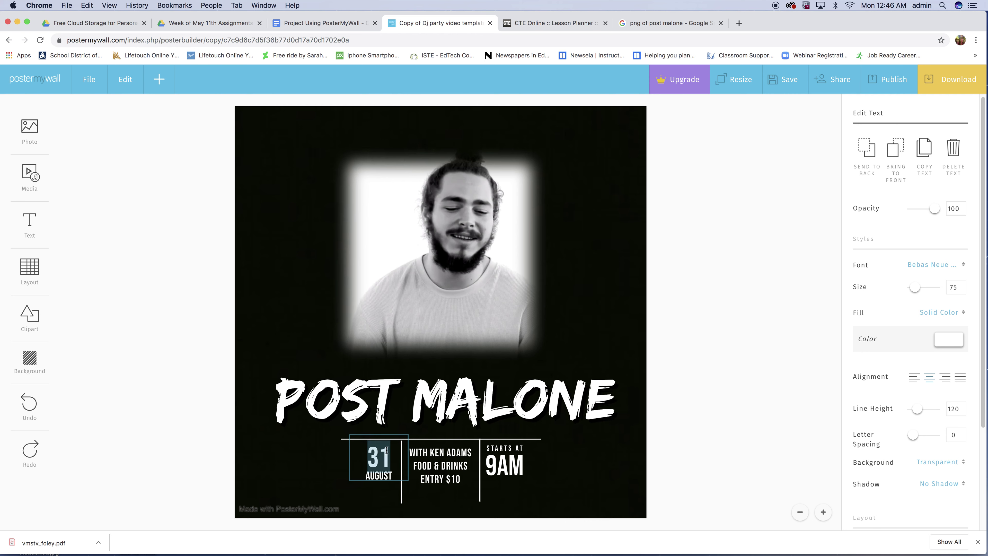
{"action": "type", "text": "04"}
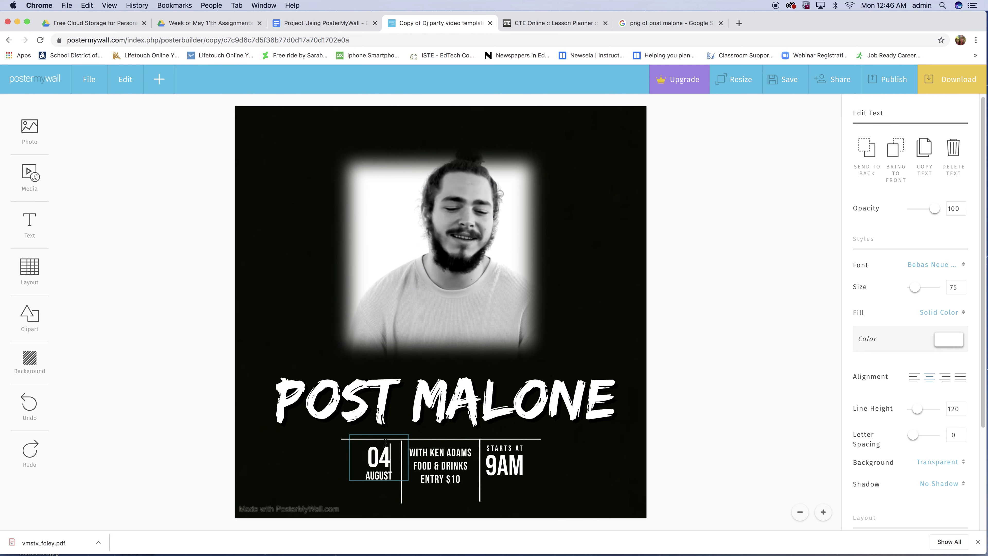
{"action": "key", "text": "Escape"}
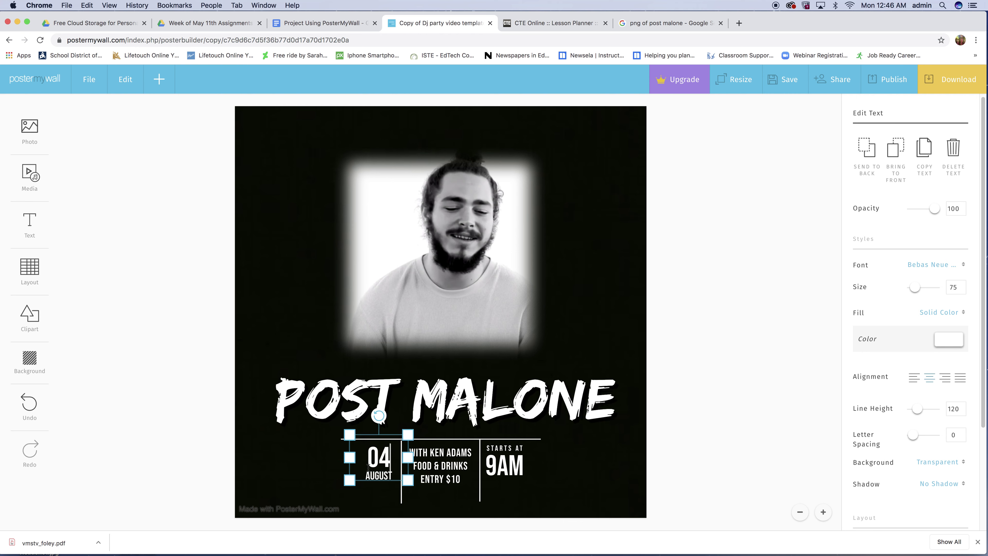
{"action": "left_click", "coordinate": [366, 476]}
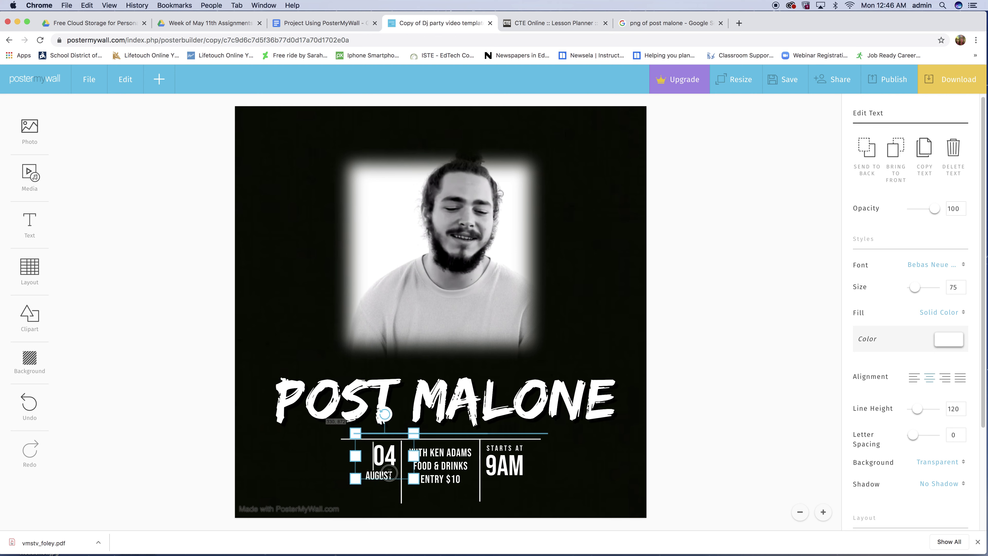
{"action": "left_click_drag", "start_coordinate": [365, 480], "coordinate": [391, 474]}
{"action": "key", "text": "super+z"}
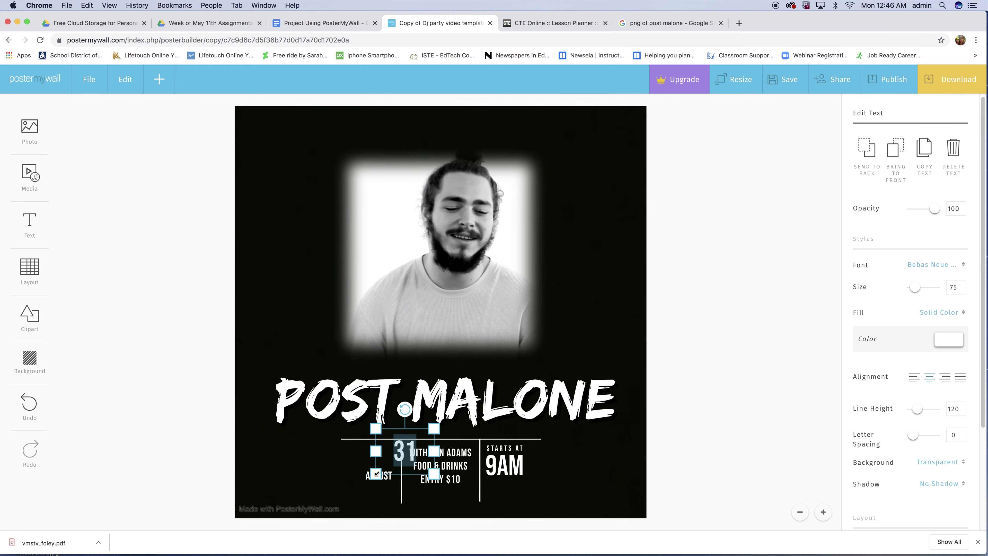
{"action": "left_click", "coordinate": [26, 406]}
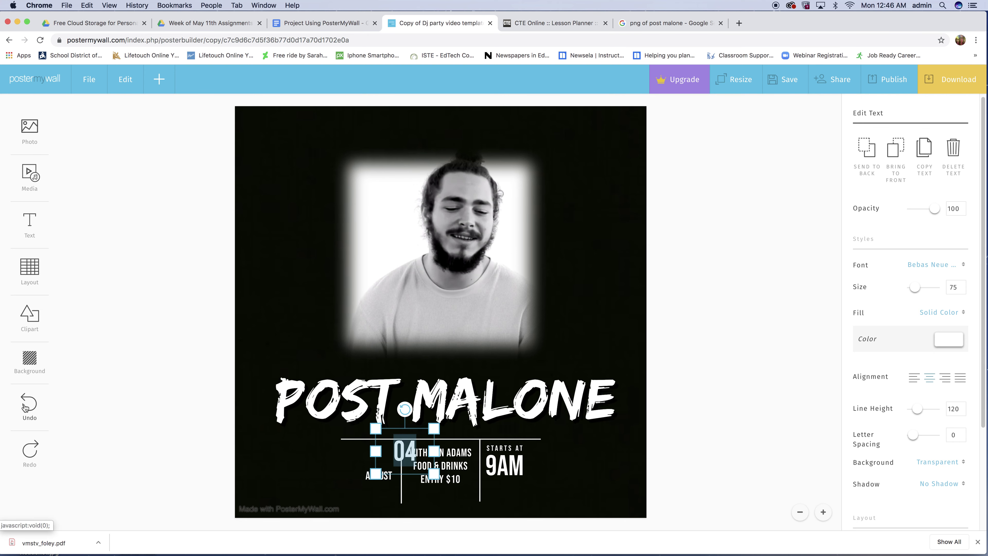
{"action": "left_click", "coordinate": [26, 407]}
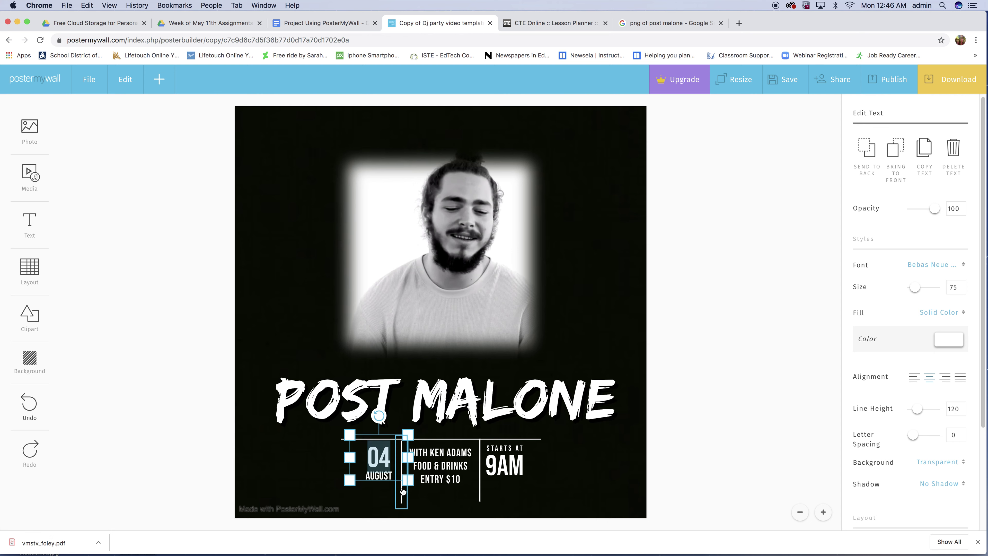
Replace the month under the day number with "JULY"
{"action": "left_click", "coordinate": [376, 493]}
{"action": "left_click", "coordinate": [377, 491]}
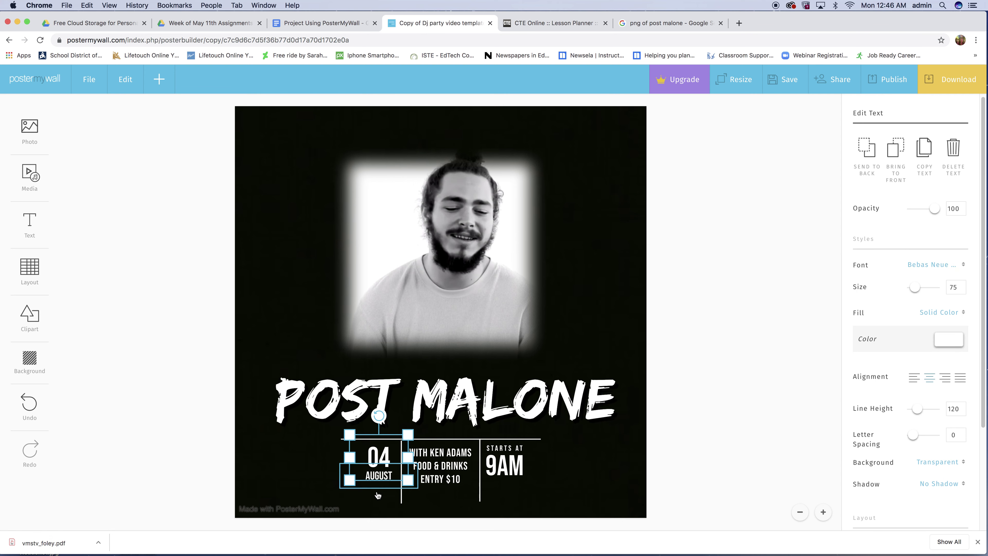
{"action": "left_click", "coordinate": [376, 495]}
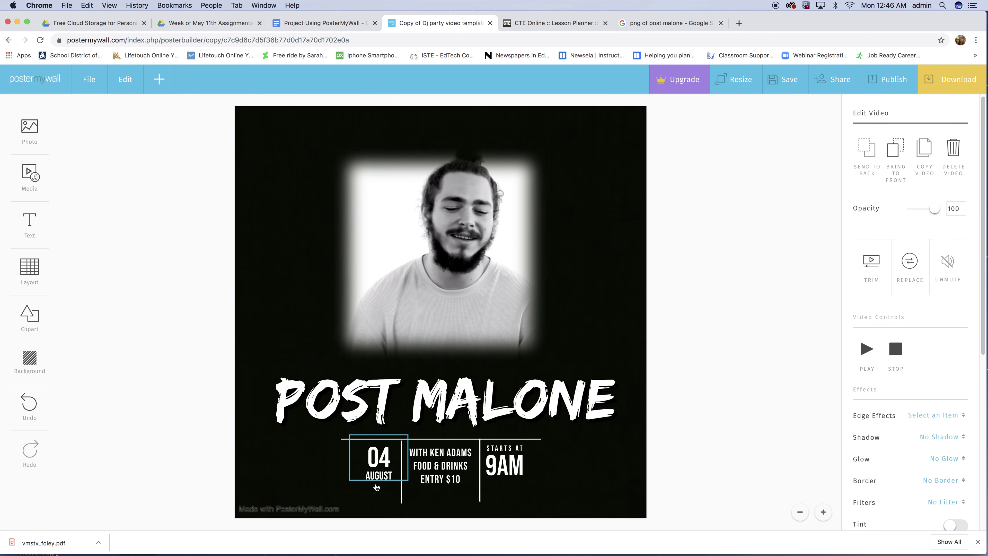
{"action": "left_click", "coordinate": [378, 485]}
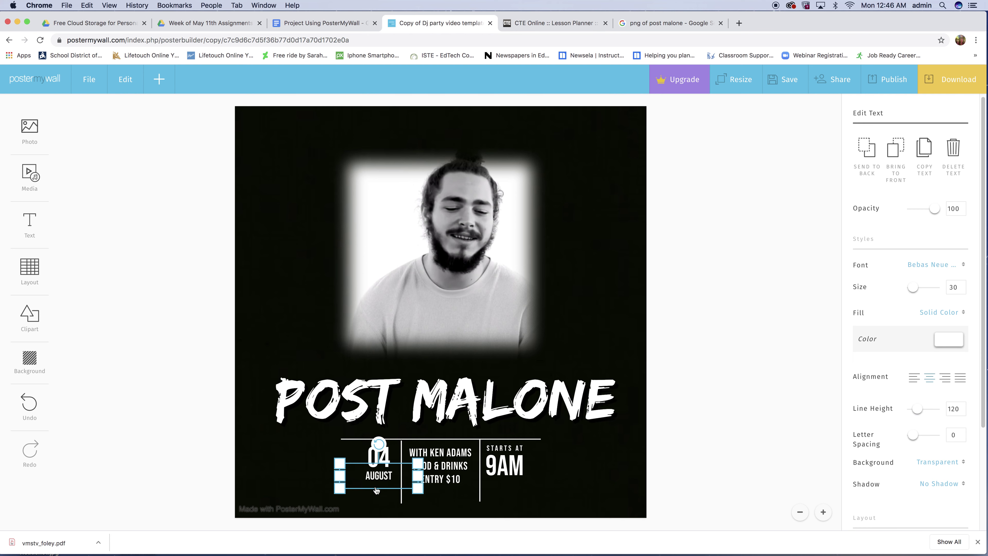
{"action": "left_click", "coordinate": [373, 482]}
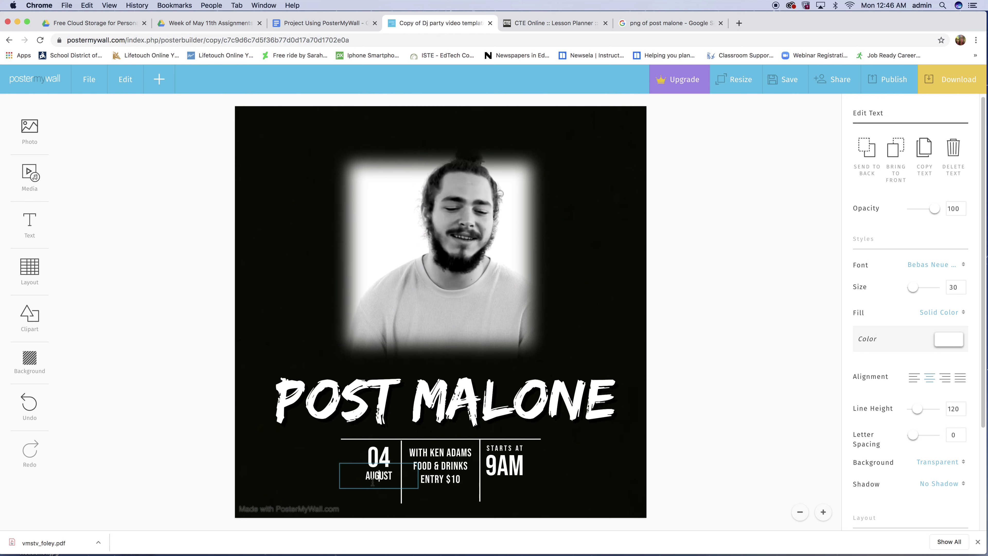
{"action": "left_click_drag", "start_coordinate": [366, 482], "coordinate": [397, 486]}
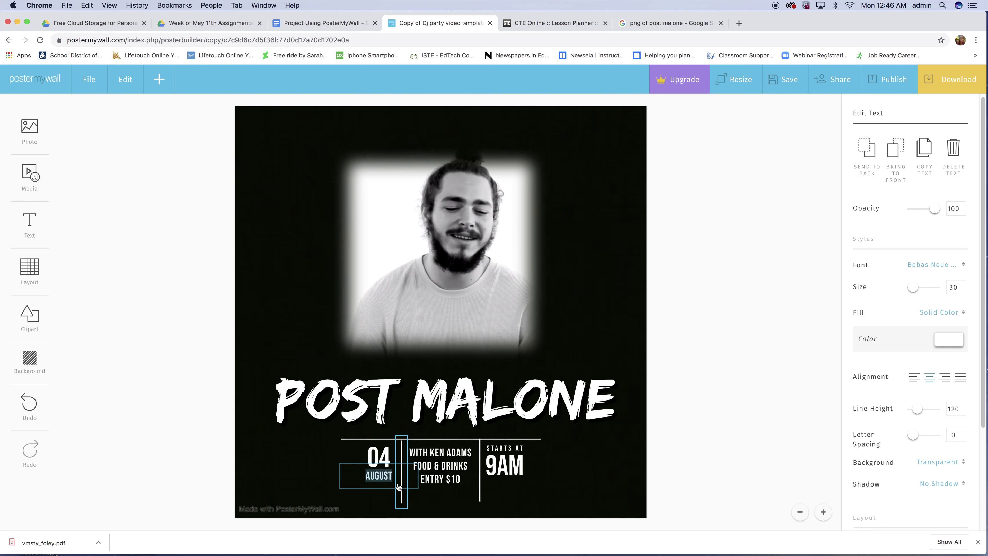
{"action": "type", "text": "JULY"}
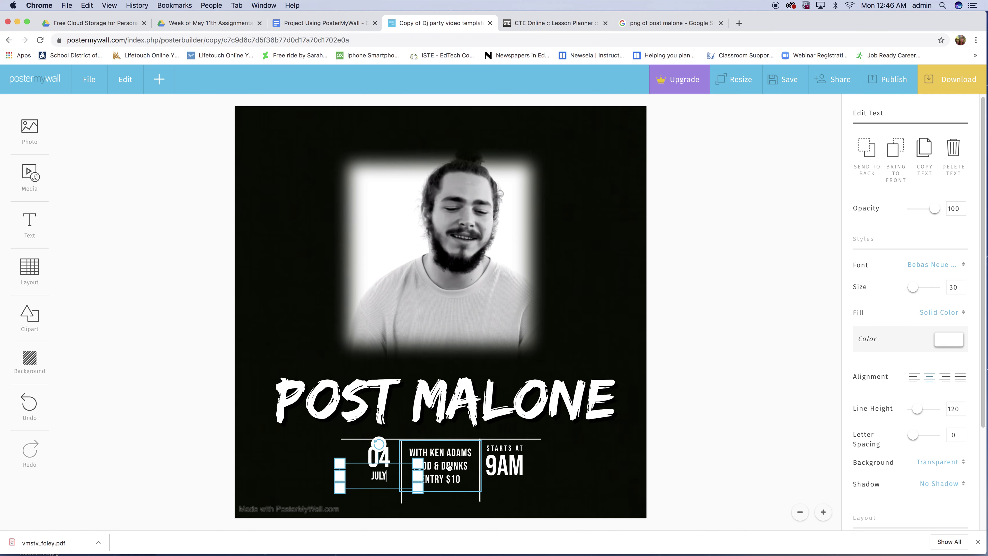
Replace the guest performer's name after "WITH" in the middle text block with "OZZY"
{"action": "left_click", "coordinate": [449, 474]}
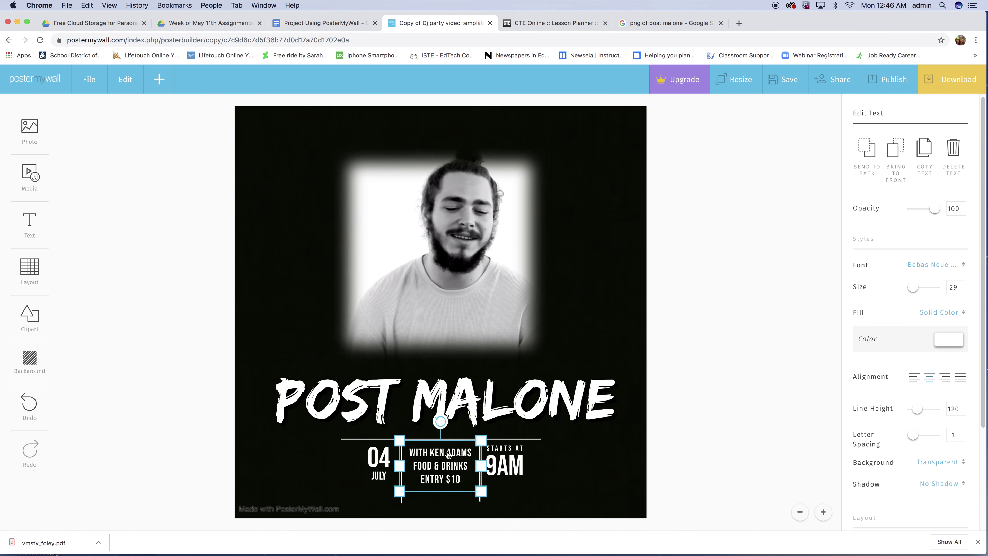
{"action": "left_click_drag", "start_coordinate": [447, 456], "coordinate": [445, 455]}
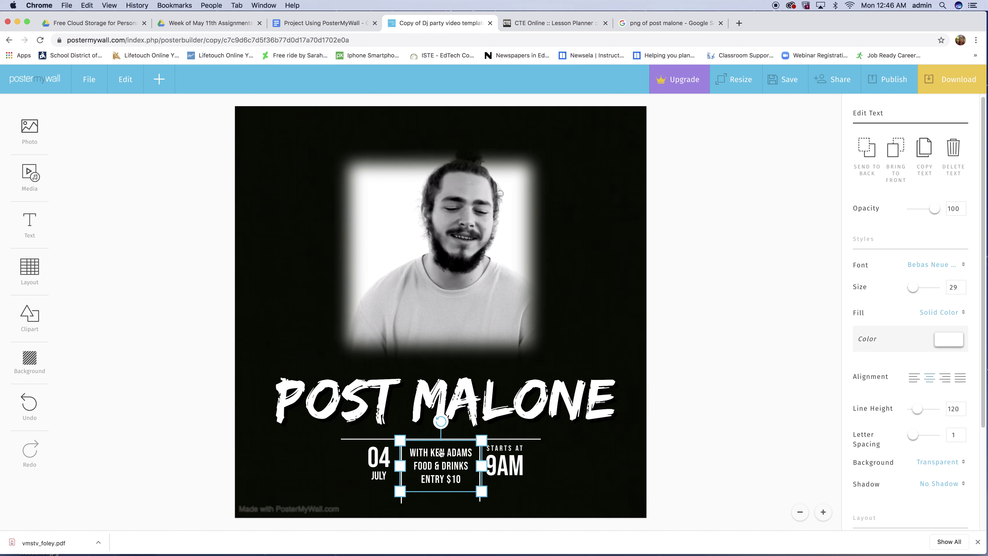
{"action": "double_click", "coordinate": [433, 454]}
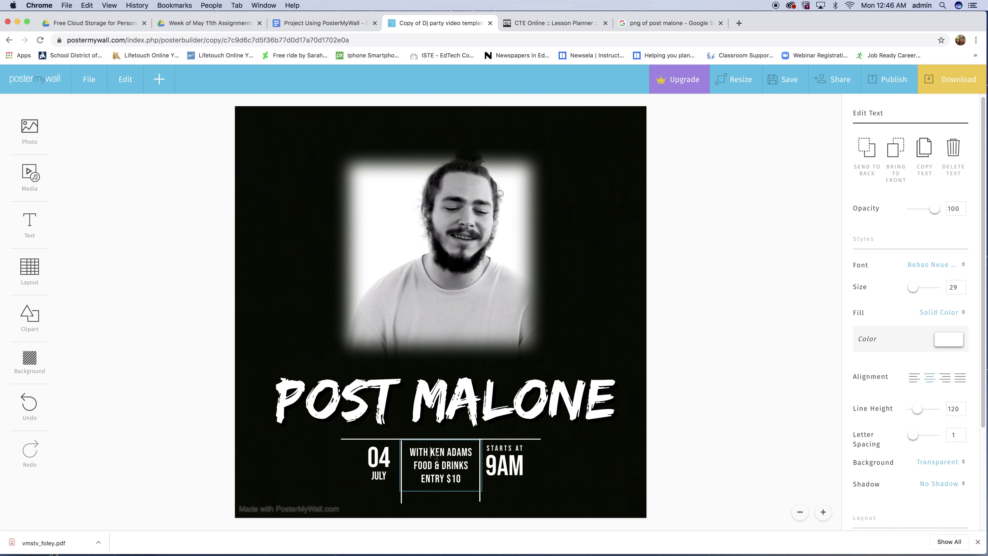
{"action": "left_click_drag", "start_coordinate": [430, 452], "coordinate": [474, 452]}
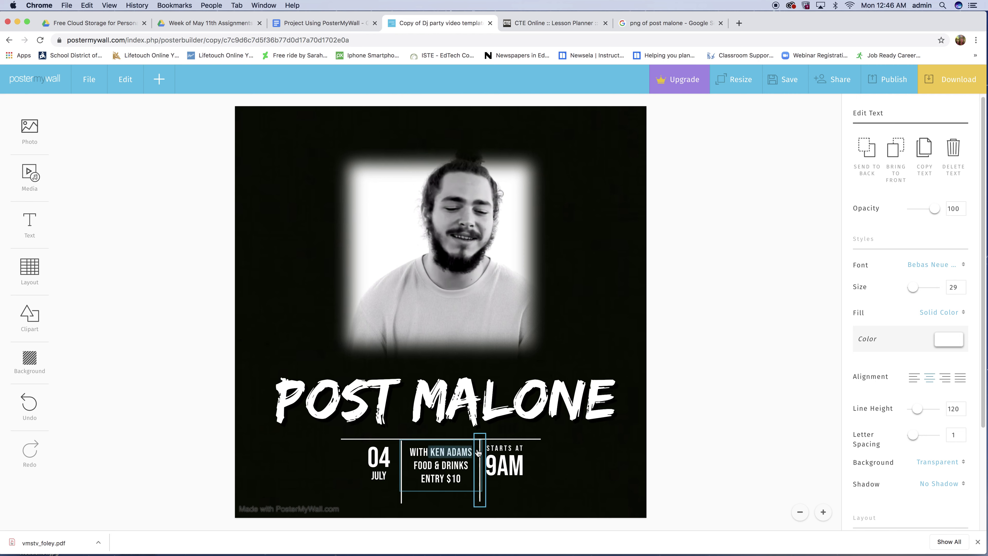
{"action": "type", "text": "O"}
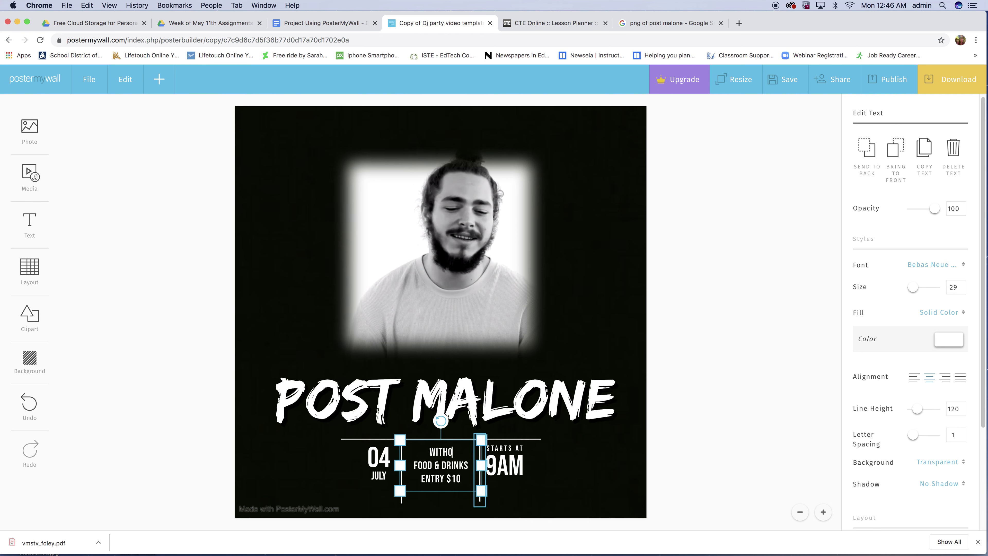
{"action": "key", "text": "BackSpace"}
{"action": "type", "text": "OZZY"}
Open the start time under "STARTS AT" for editing and select its whole text
{"action": "left_click", "coordinate": [506, 469]}
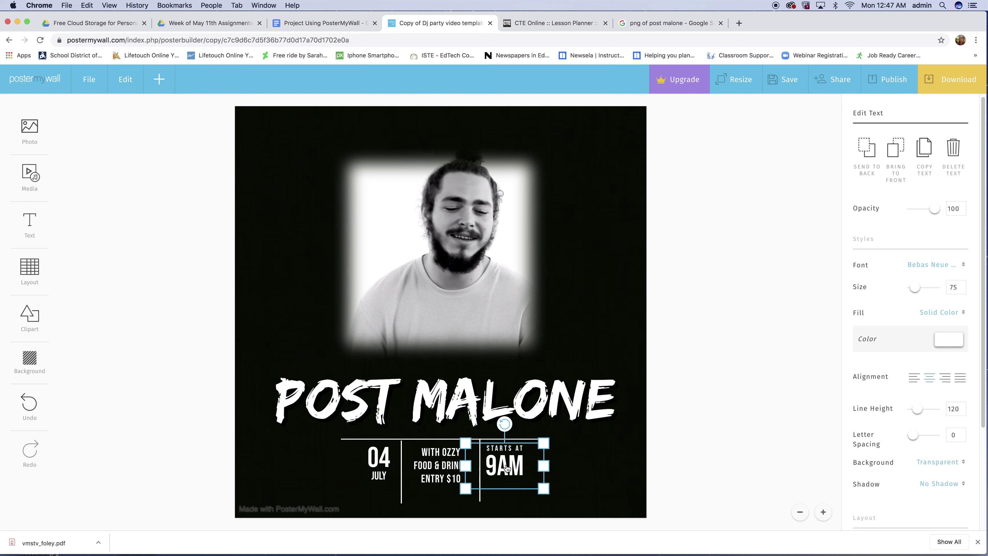
{"action": "double_click", "coordinate": [506, 465]}
{"action": "left_click", "coordinate": [507, 466]}
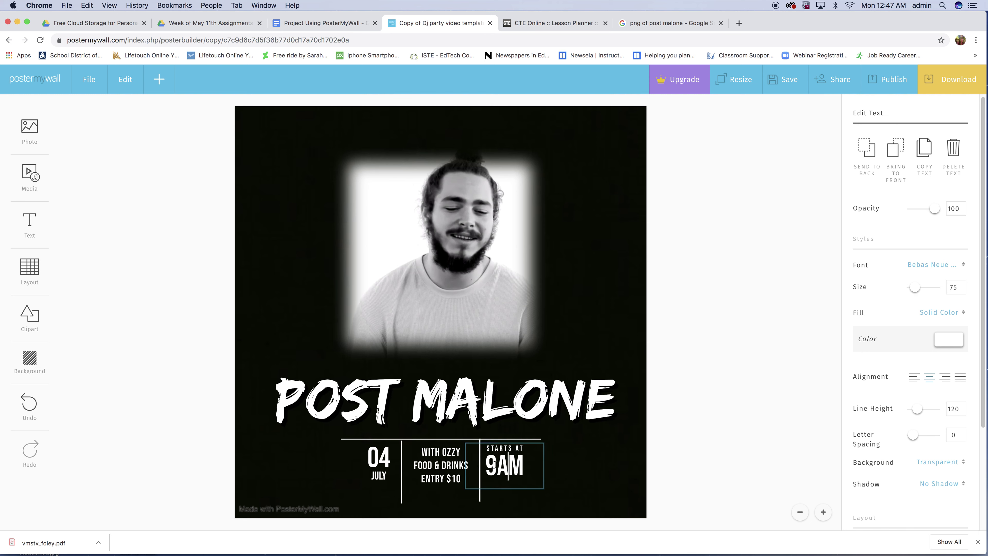
{"action": "left_click_drag", "start_coordinate": [486, 465], "coordinate": [521, 468]}
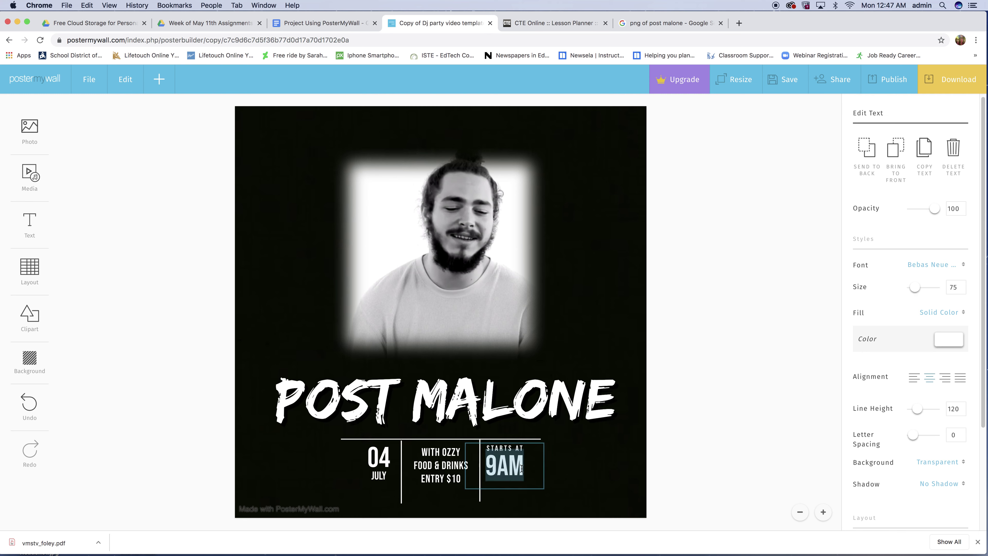